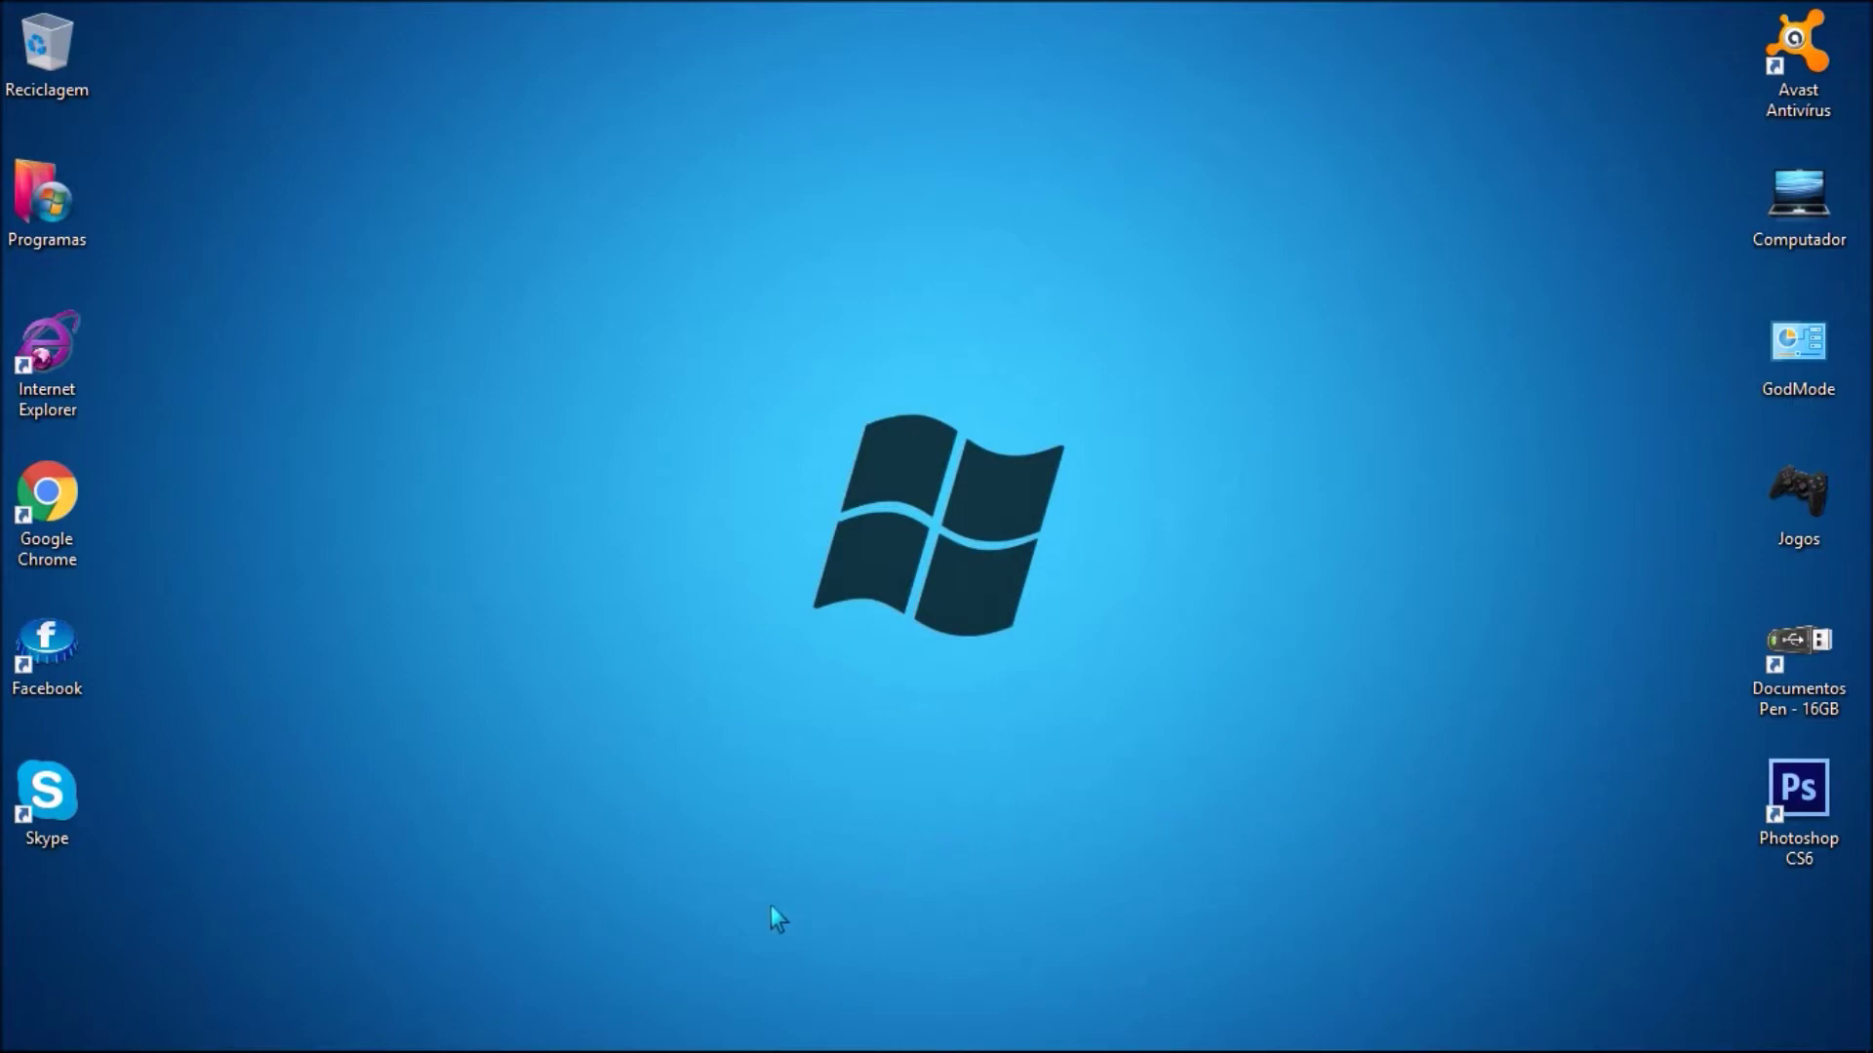
Open Malwarebytes Anti-Malware from its system tray icon and update its malware database
mouse_move(694, 1043)
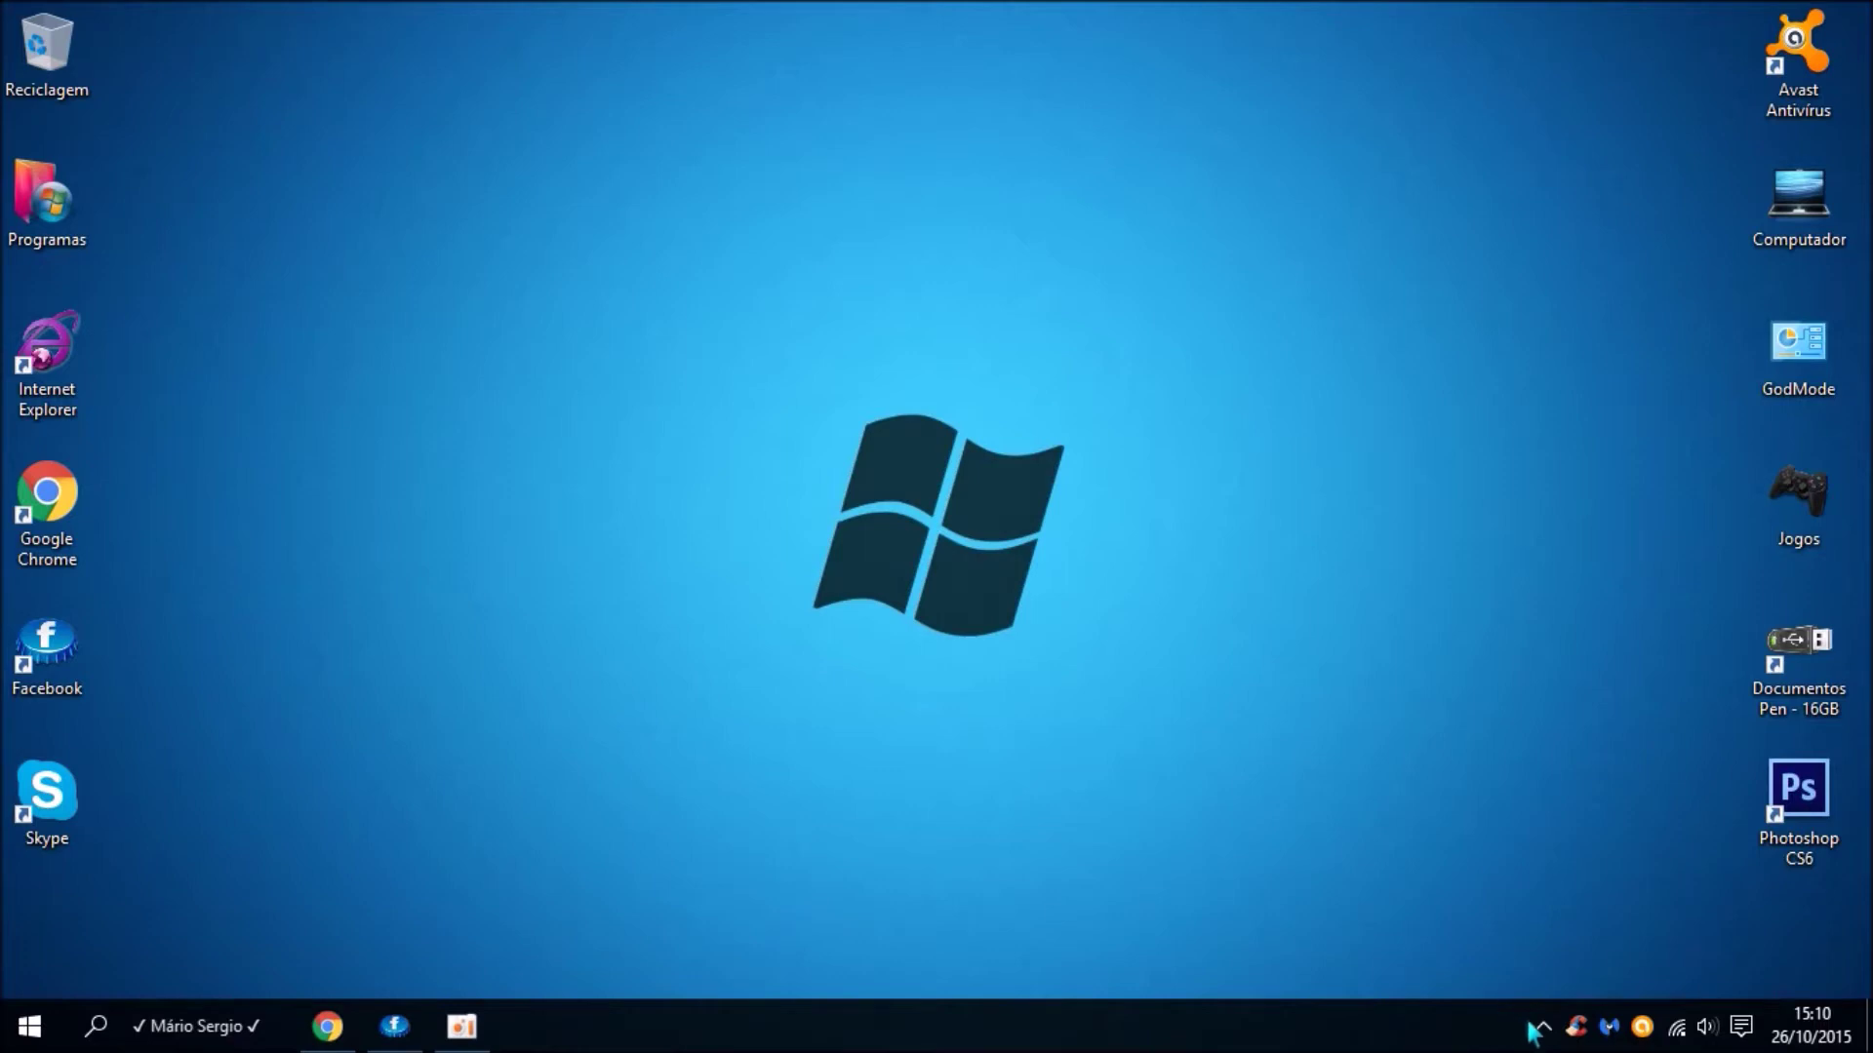
mouse_move(1609, 1035)
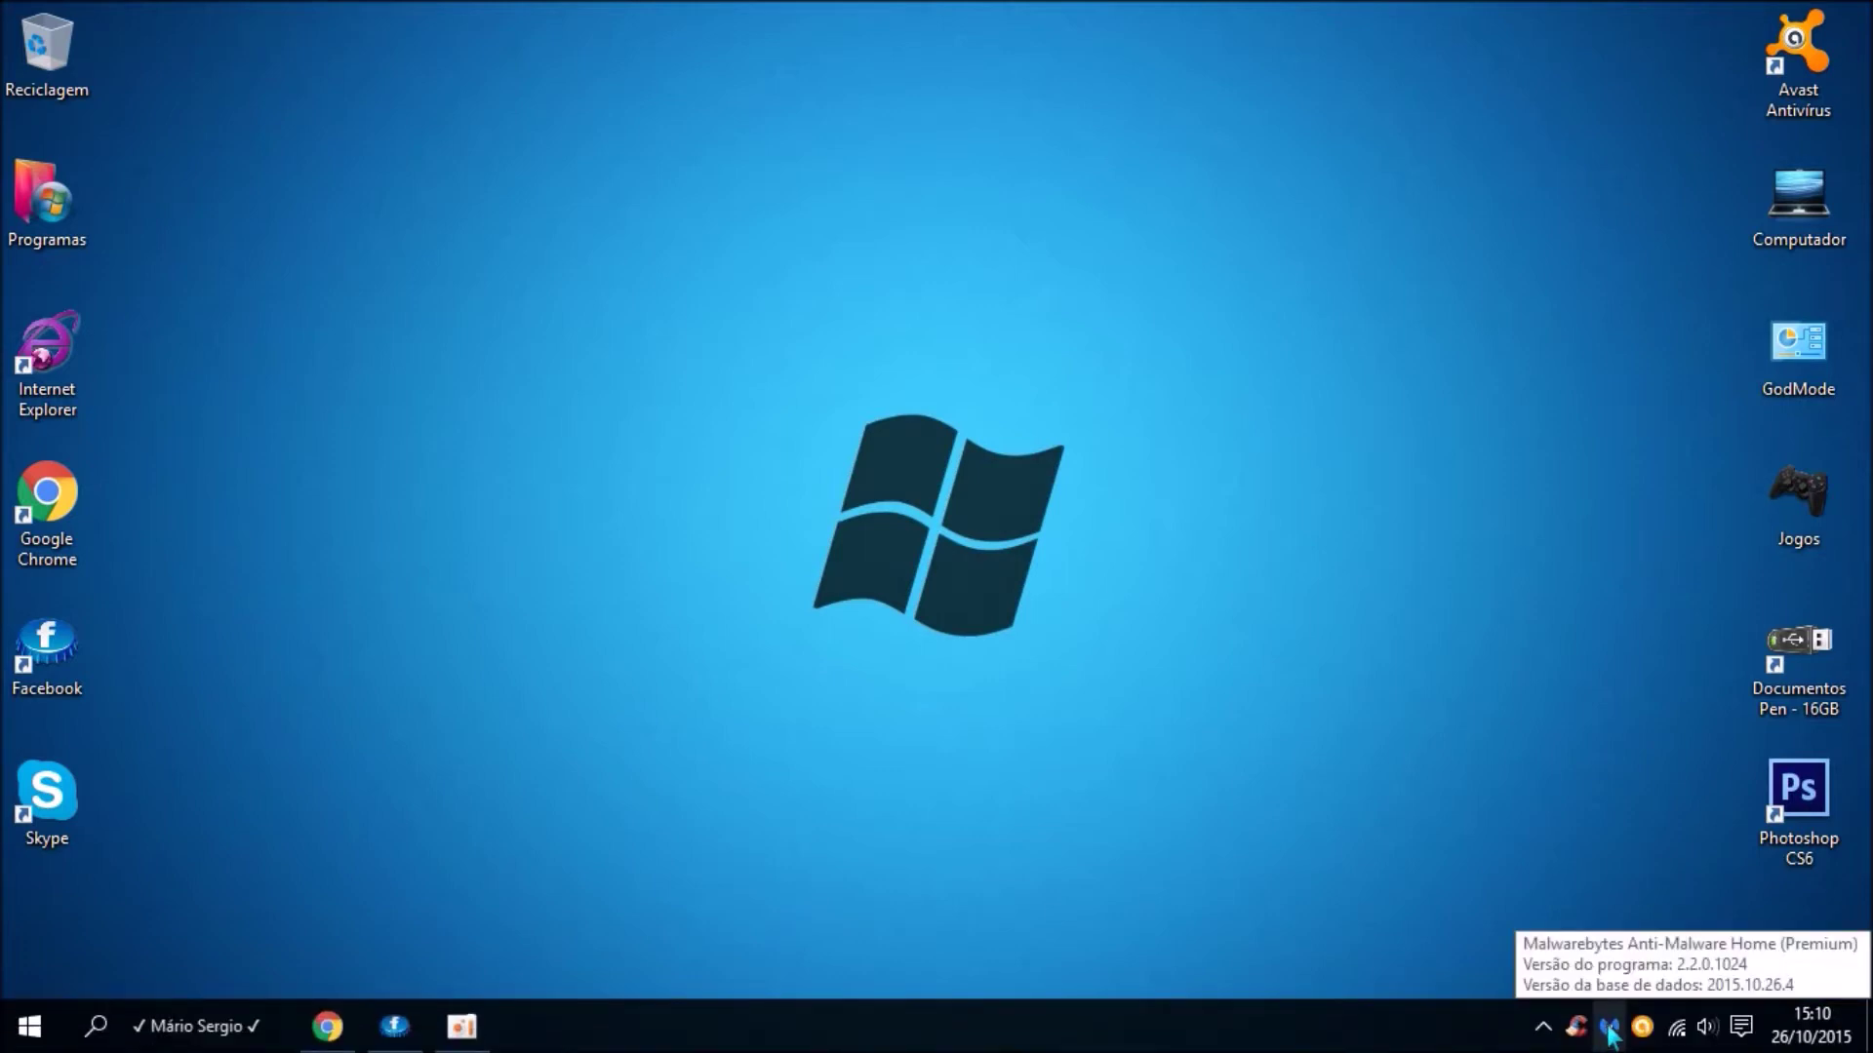
right_click(1609, 1035)
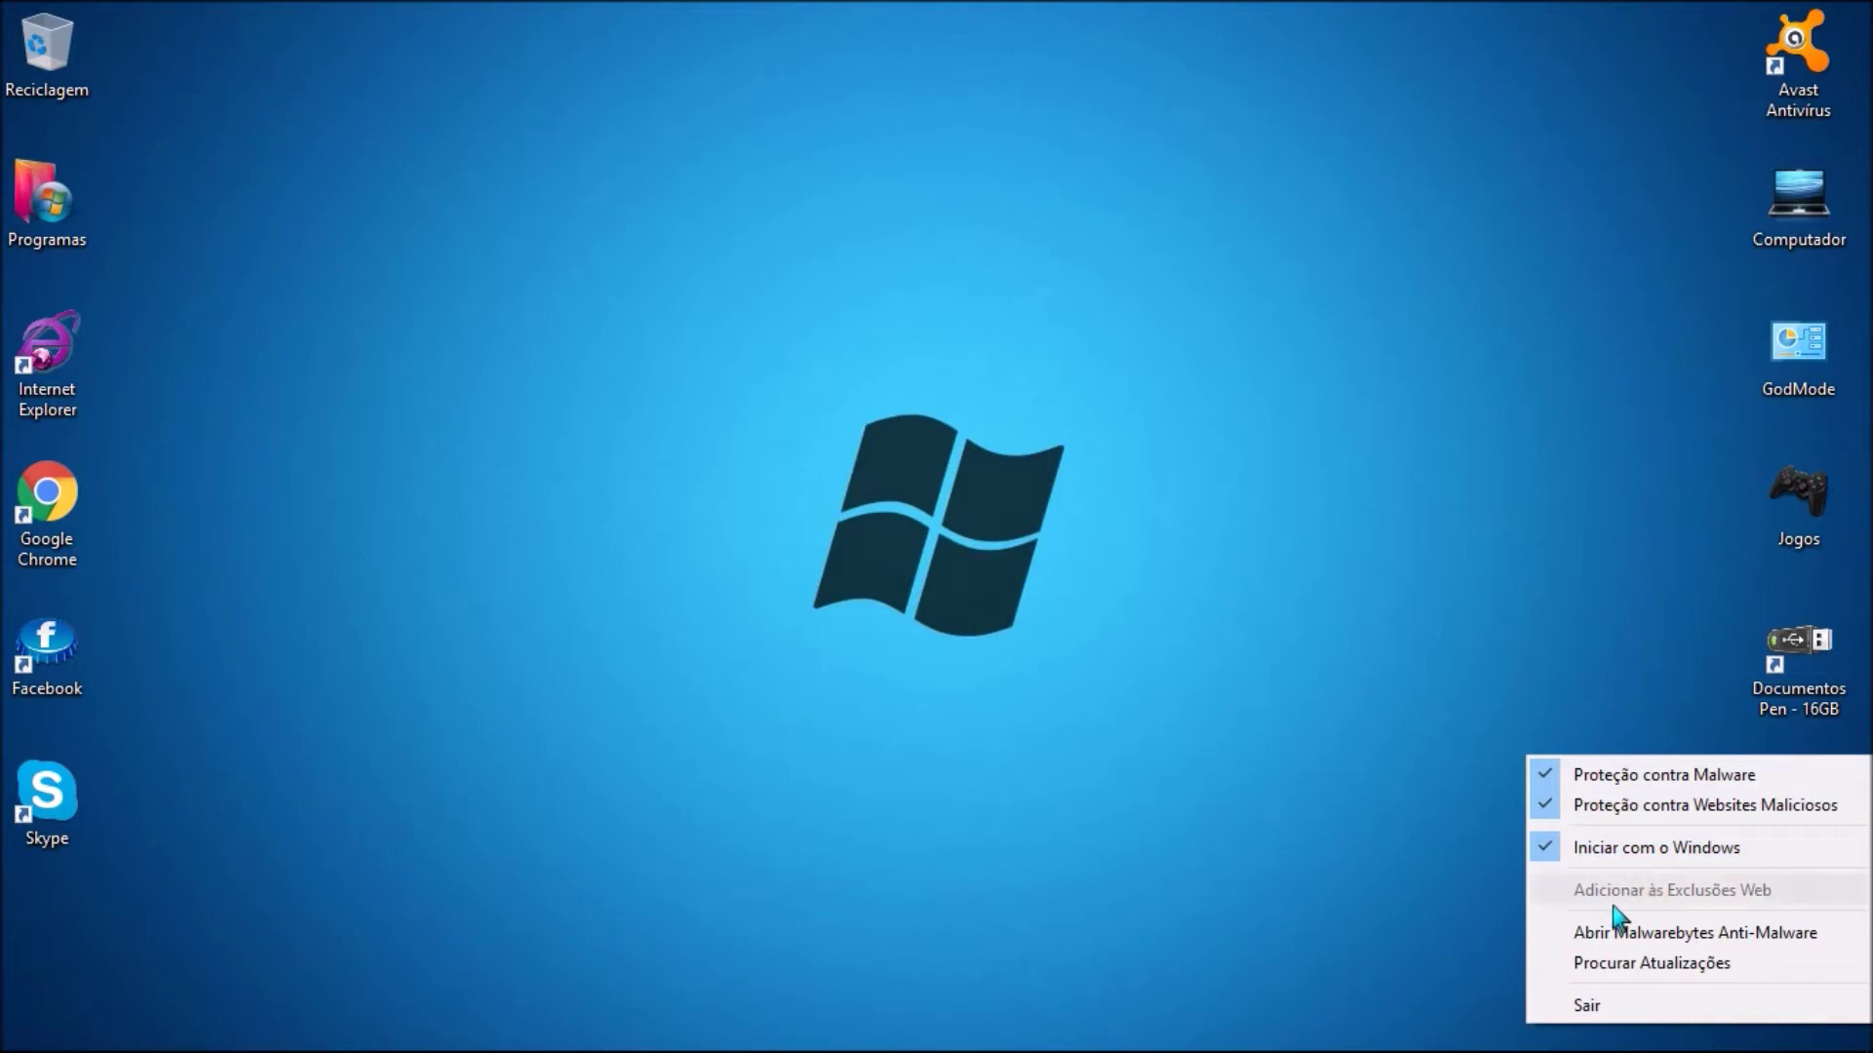
left_click(1666, 936)
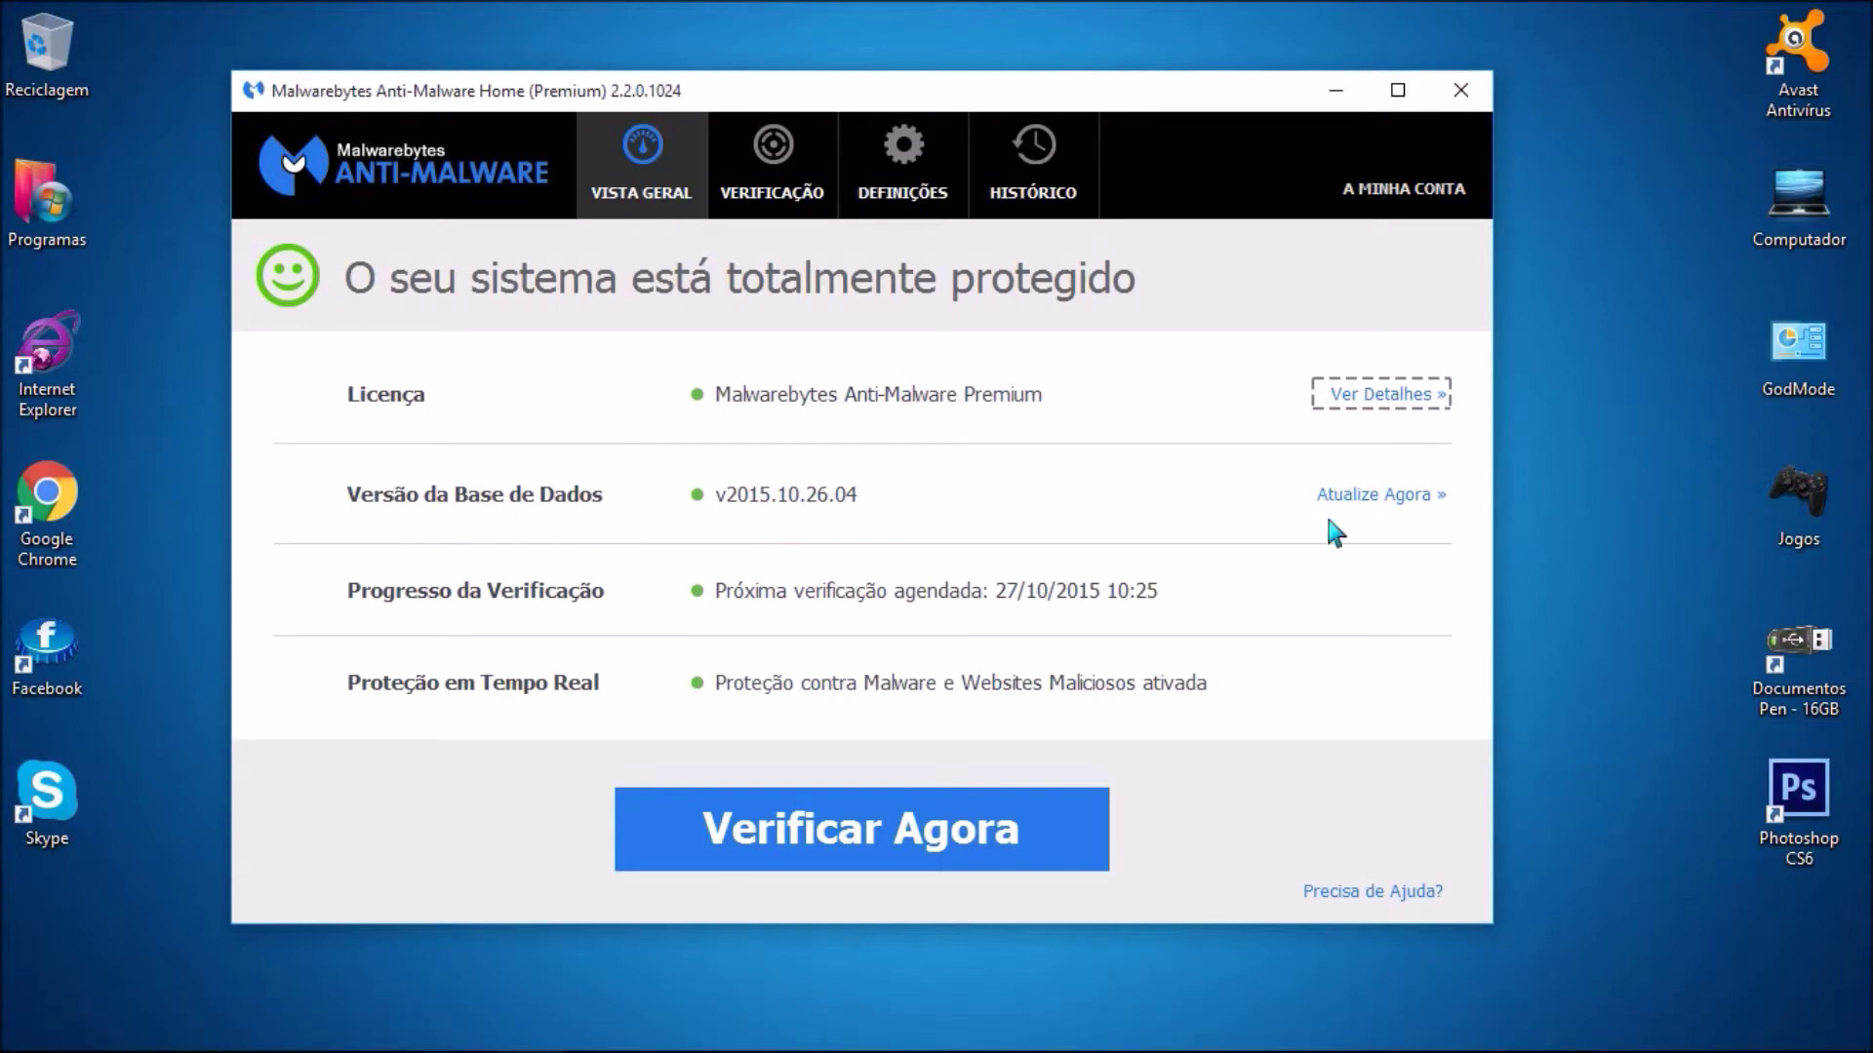
left_click(1383, 495)
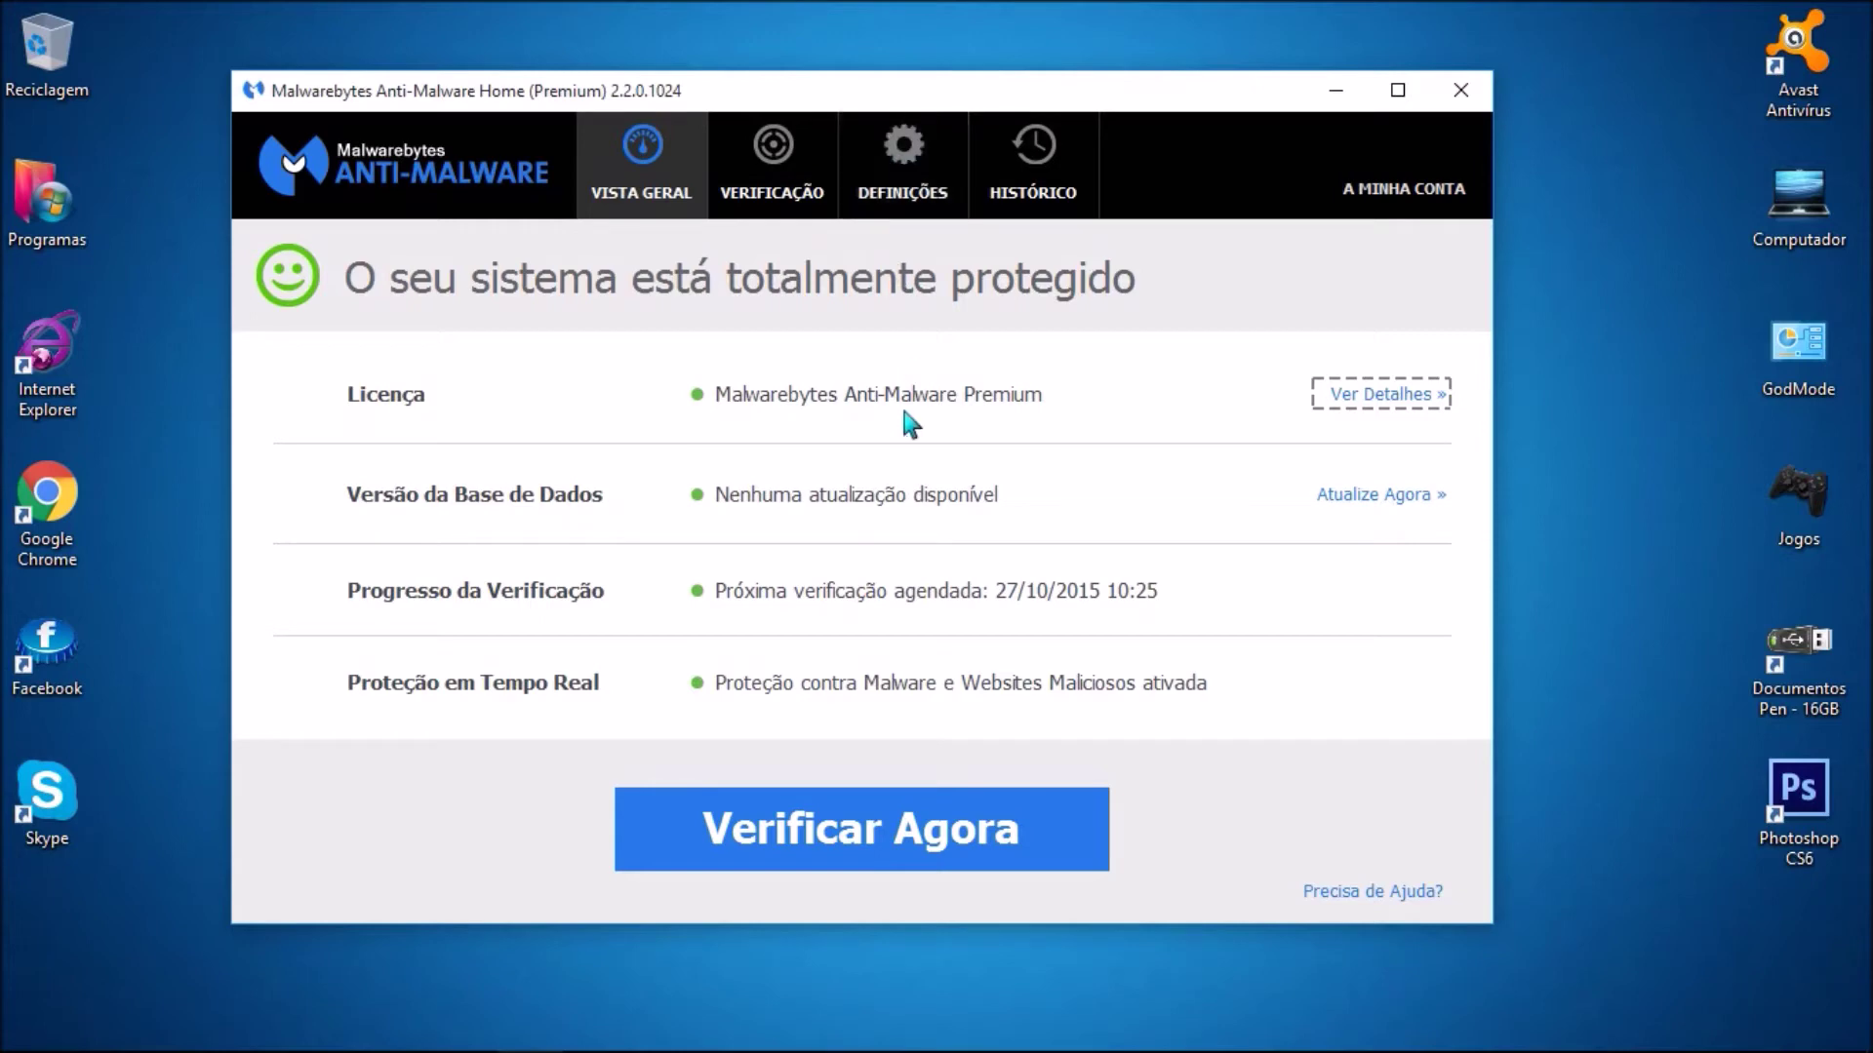
Review the general settings for notifications and language, keeping the notification close time at "Após 3 segundos"
left_click(879, 172)
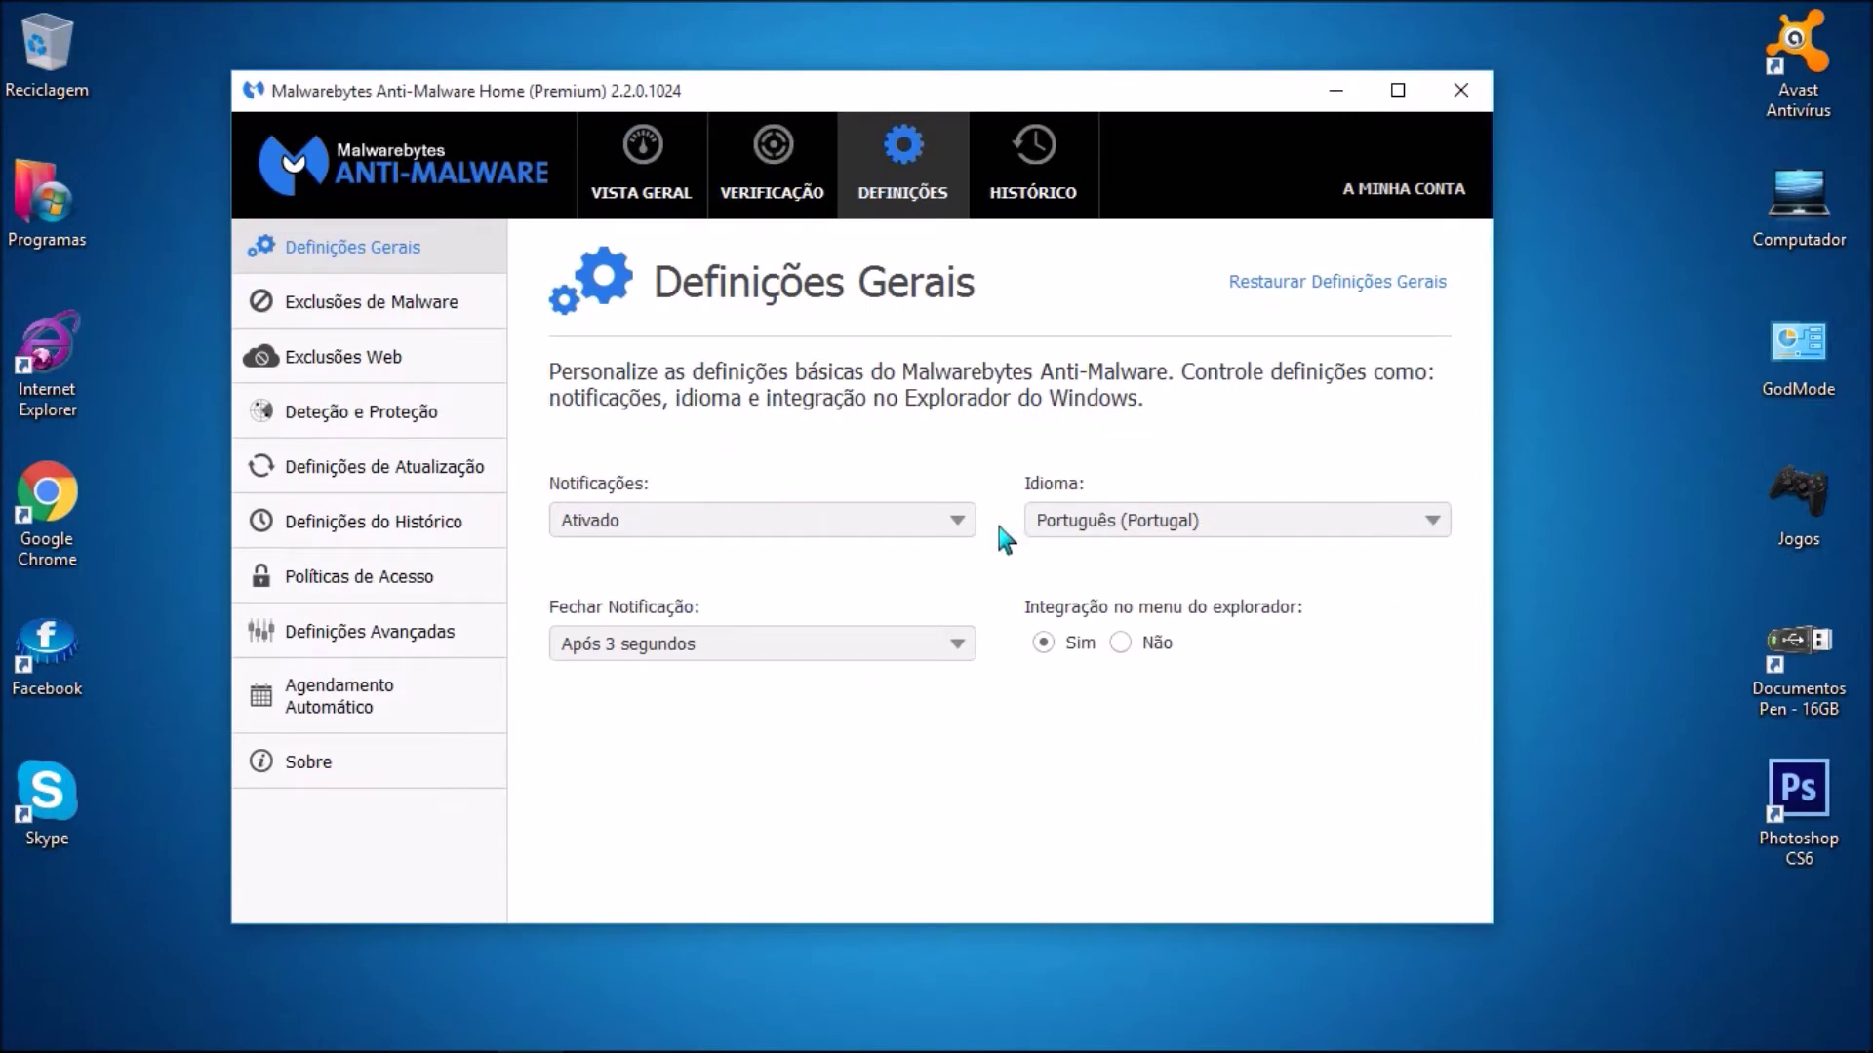
left_click(944, 524)
left_click(945, 523)
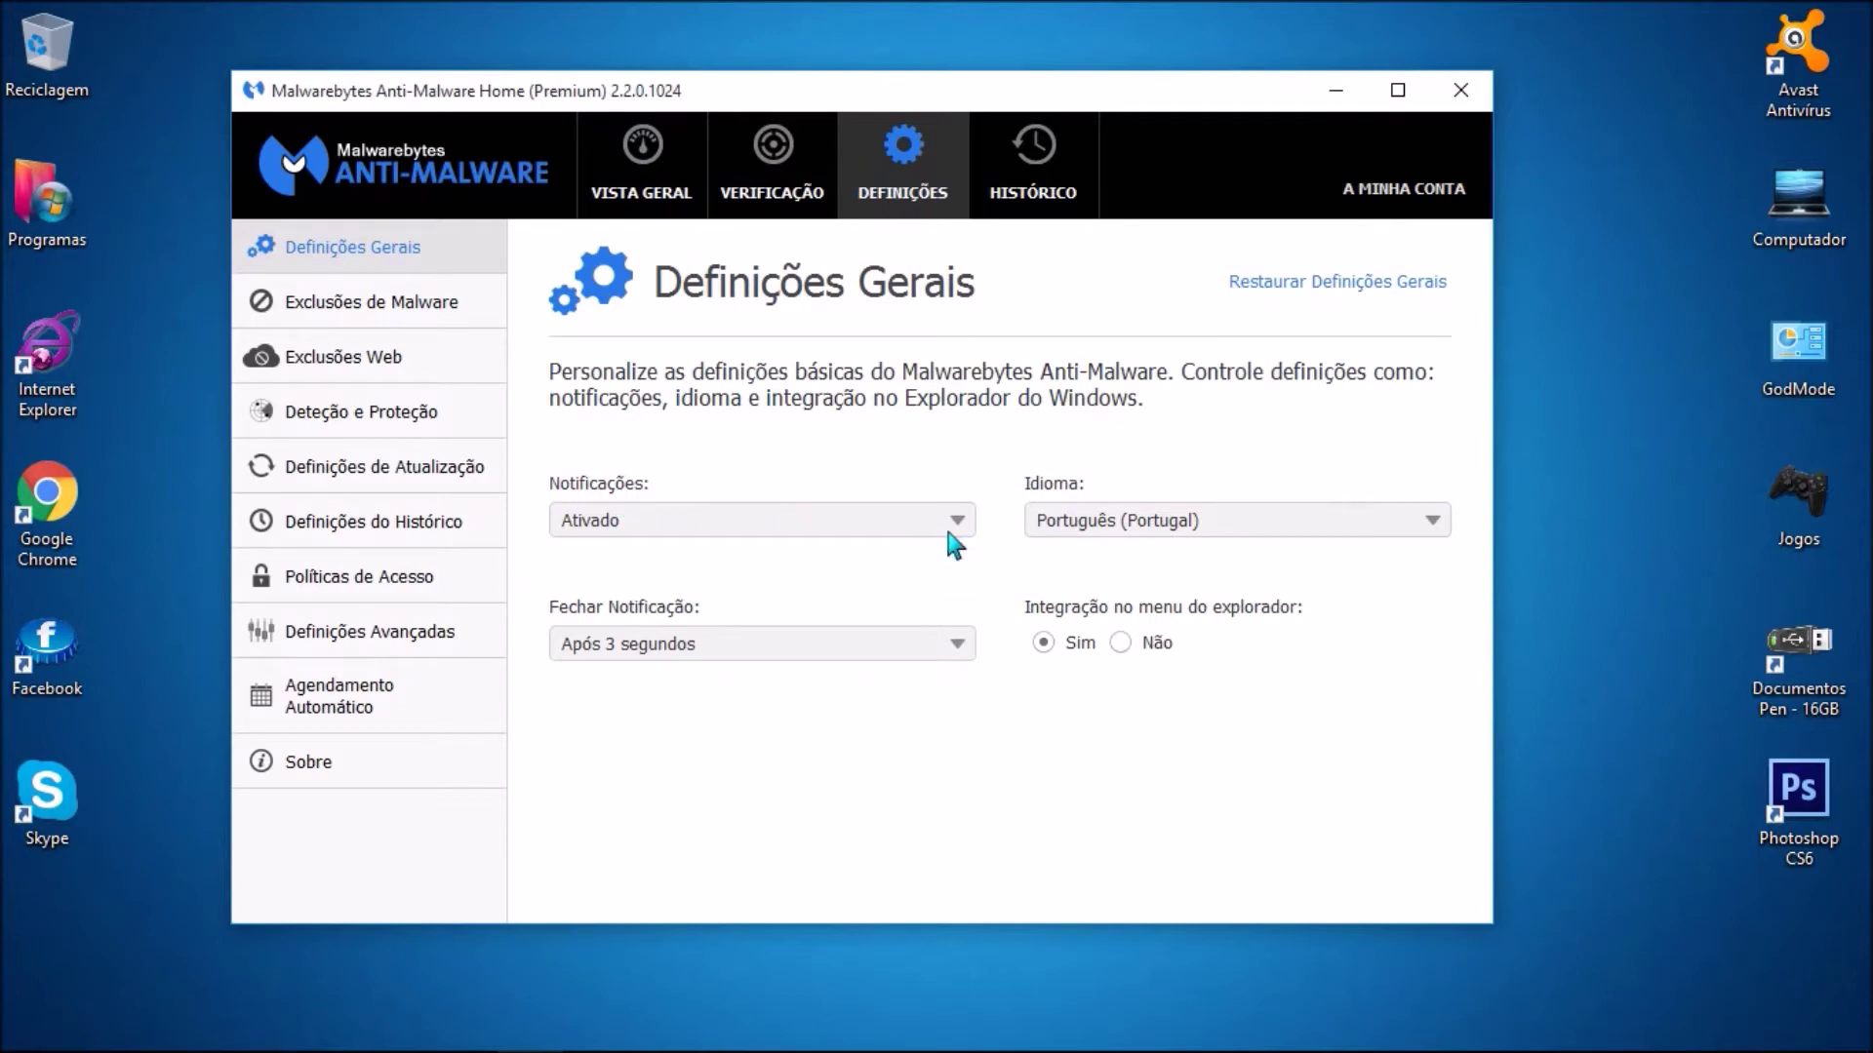
left_click(1432, 523)
left_click(1432, 523)
left_click(958, 655)
left_click(957, 655)
left_click(955, 655)
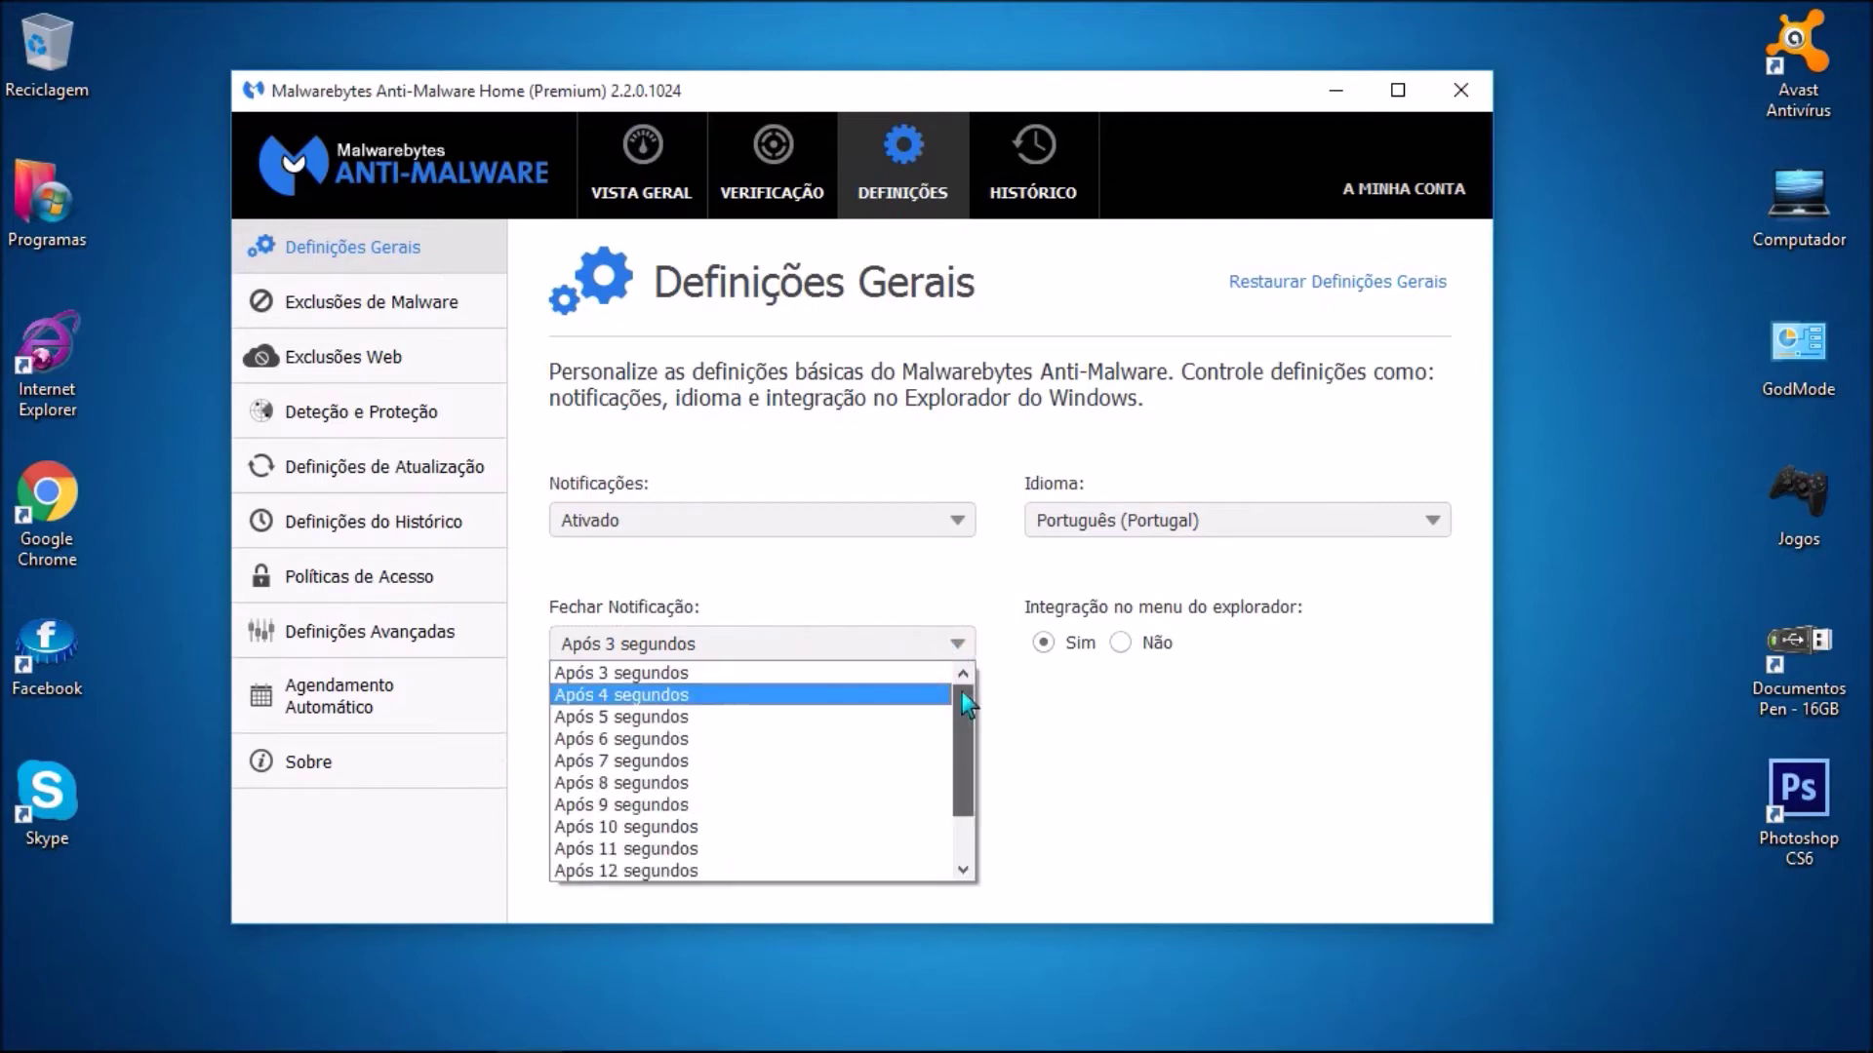
left_click(907, 674)
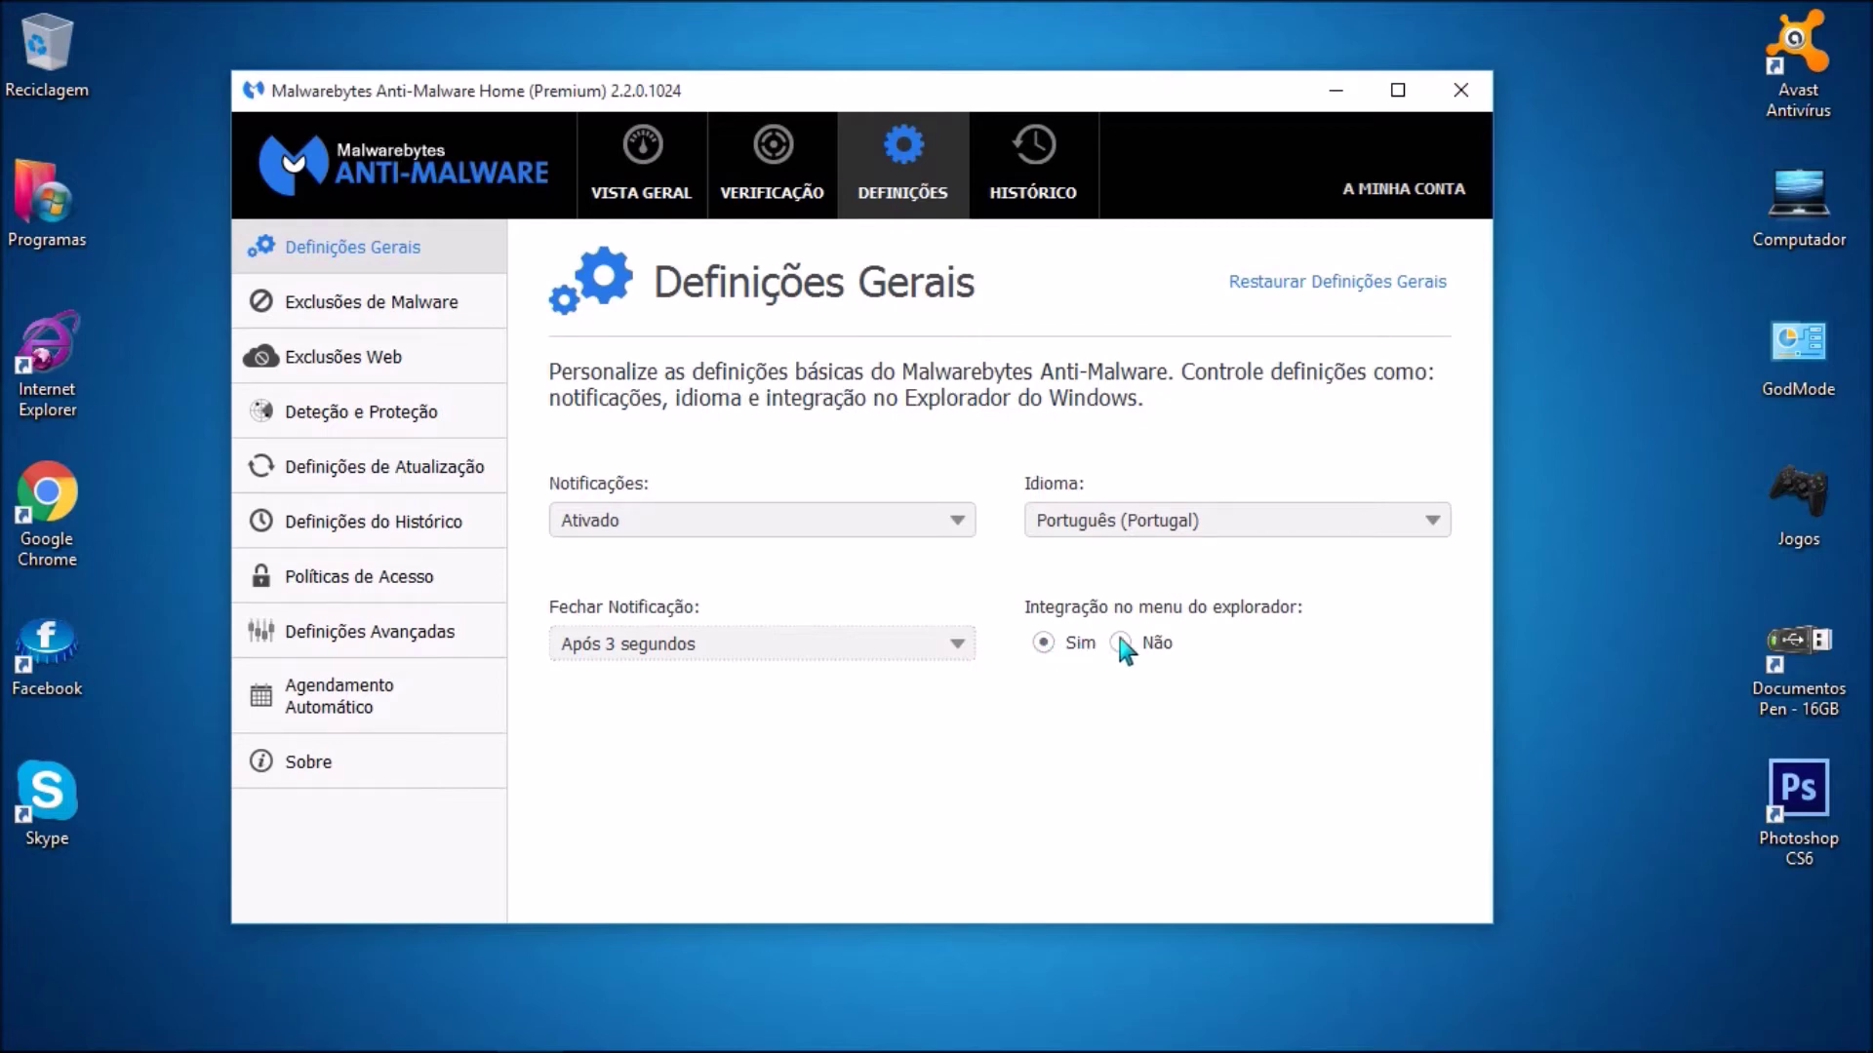
Check the context menu of the Programas desktop folder for the Malwarebytes scan entry
left_click(49, 205)
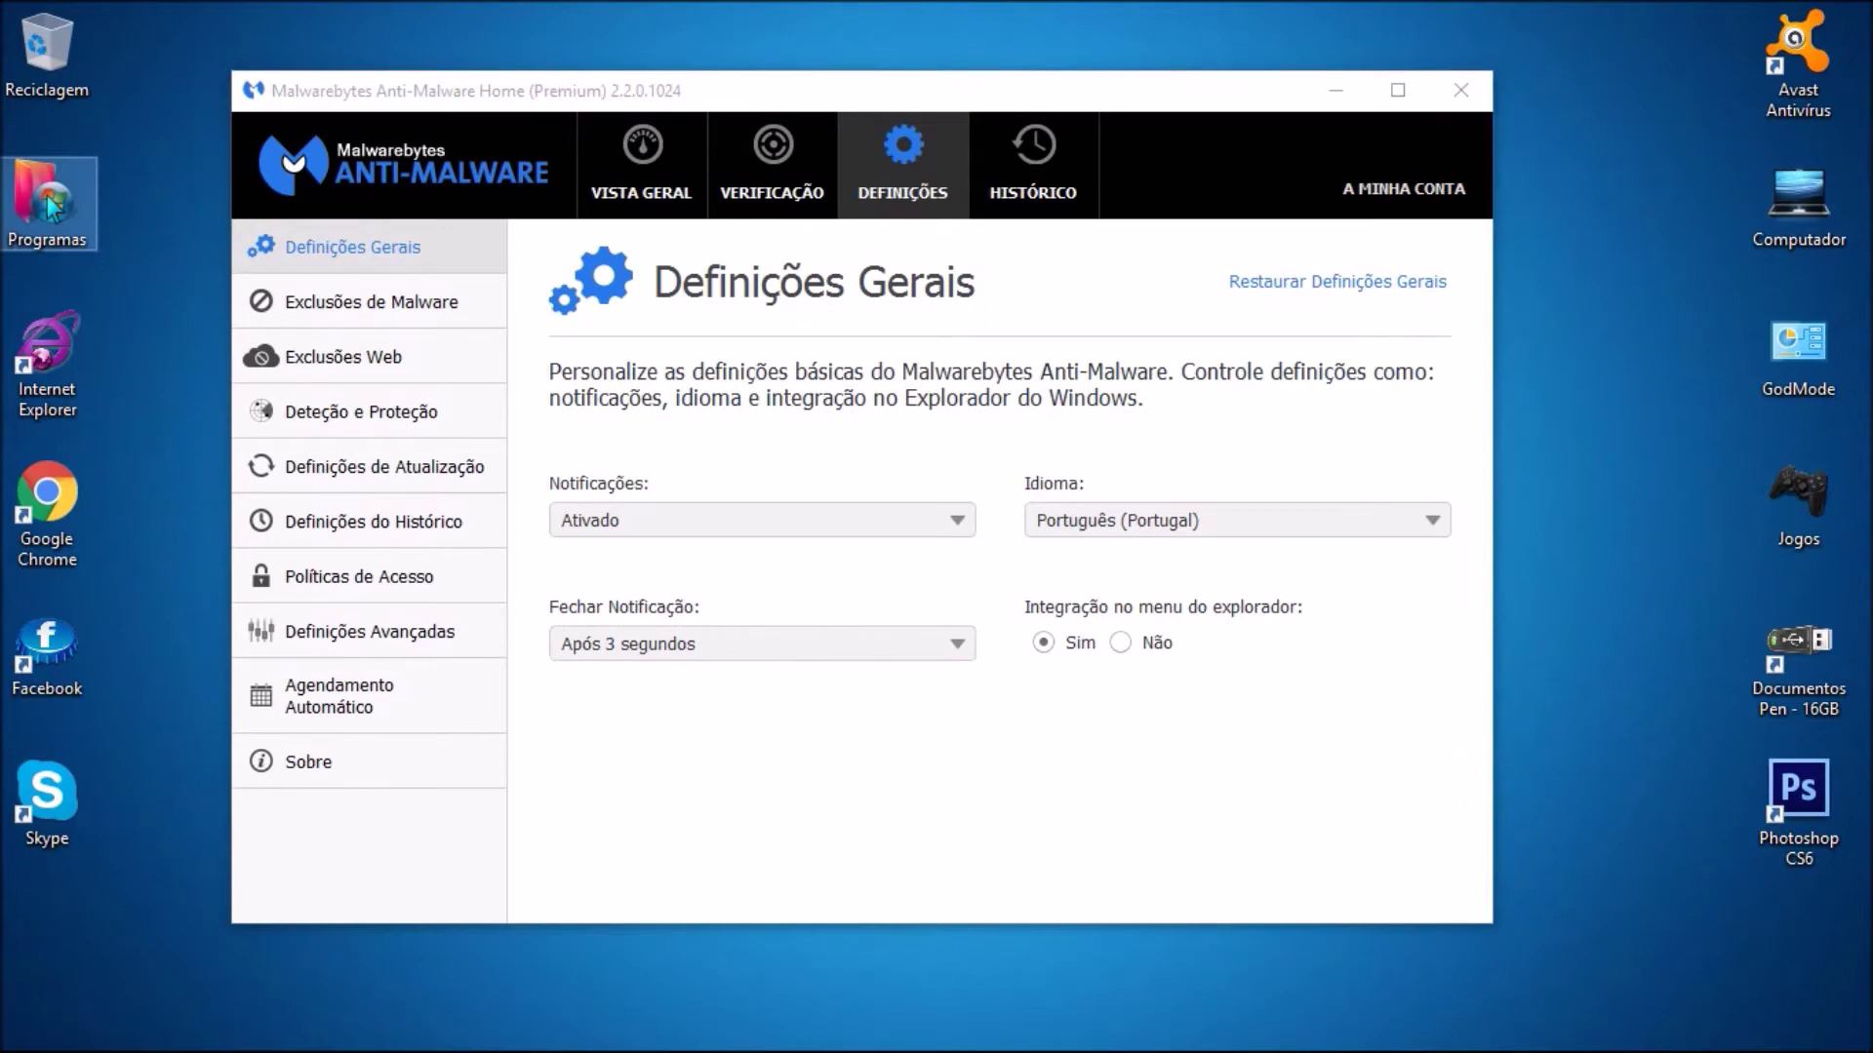
right_click(49, 205)
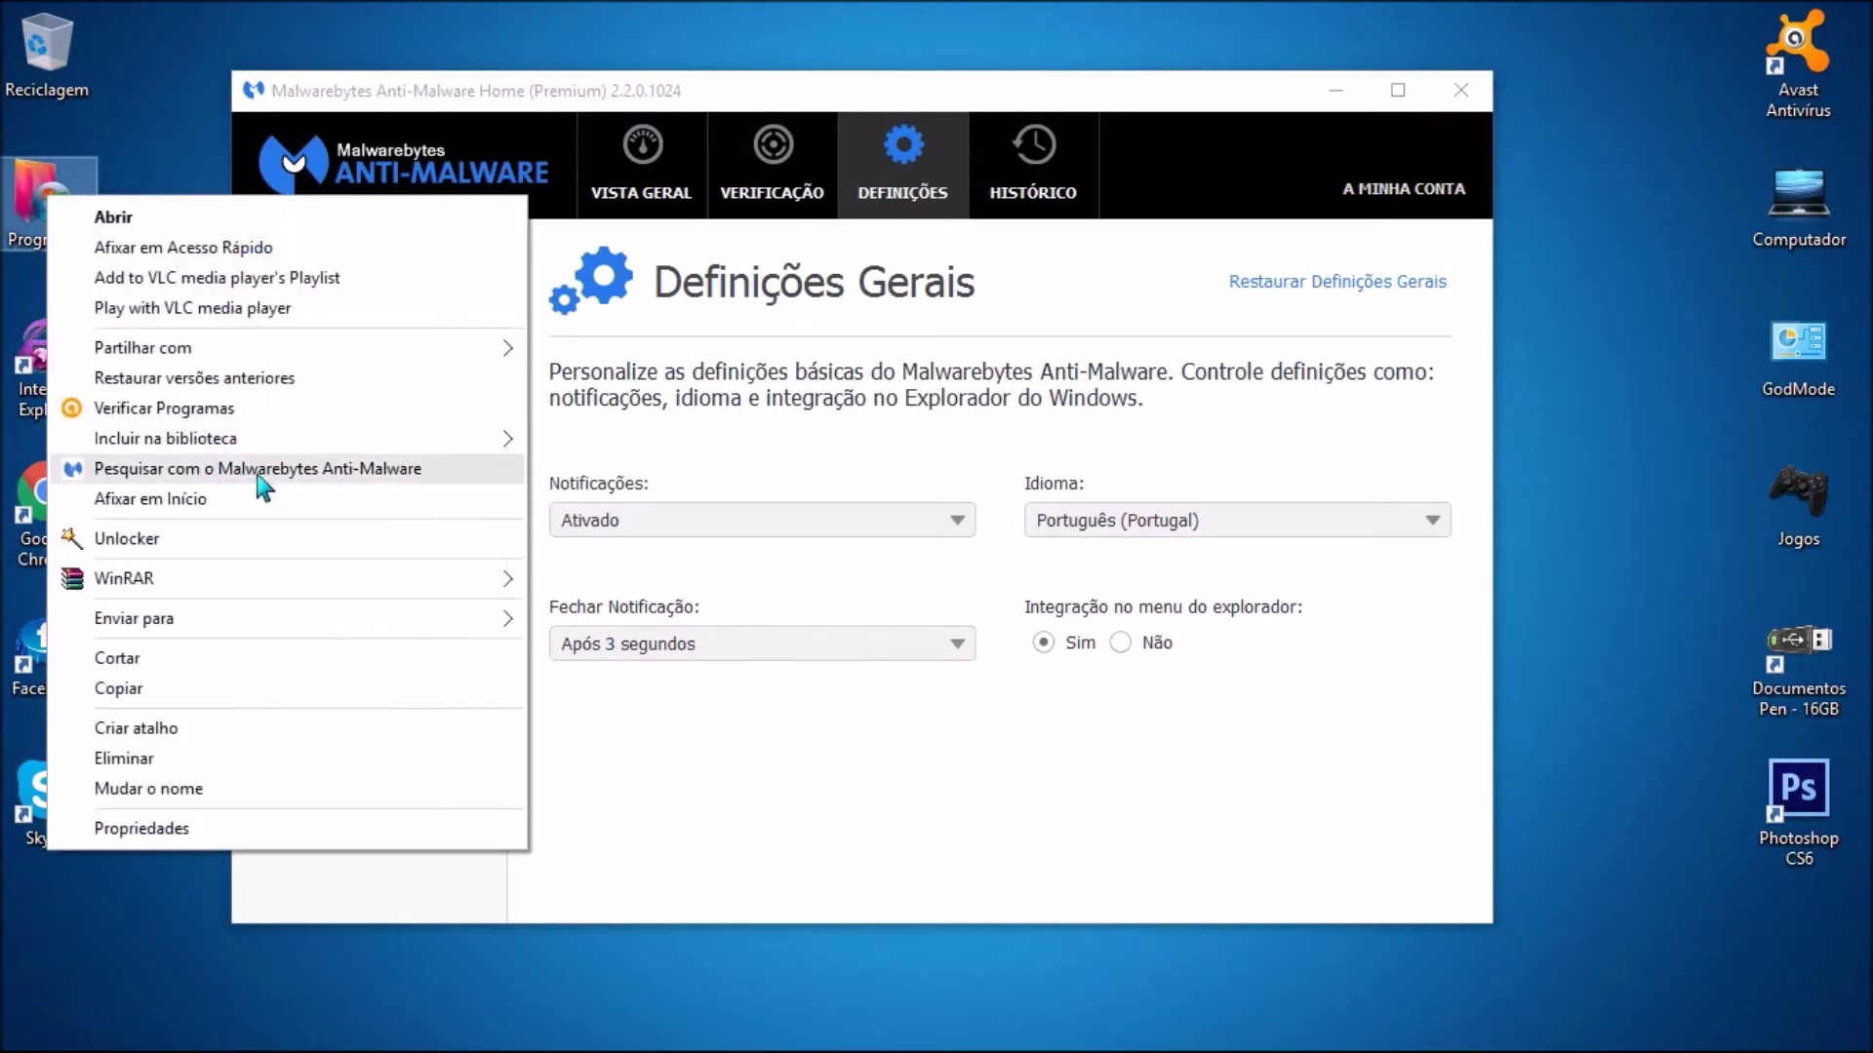
left_click(1131, 666)
Try turning off Explorer menu integration, recheck the Programas folder's context menu, and set the integration back to "Sim"
left_click(1121, 642)
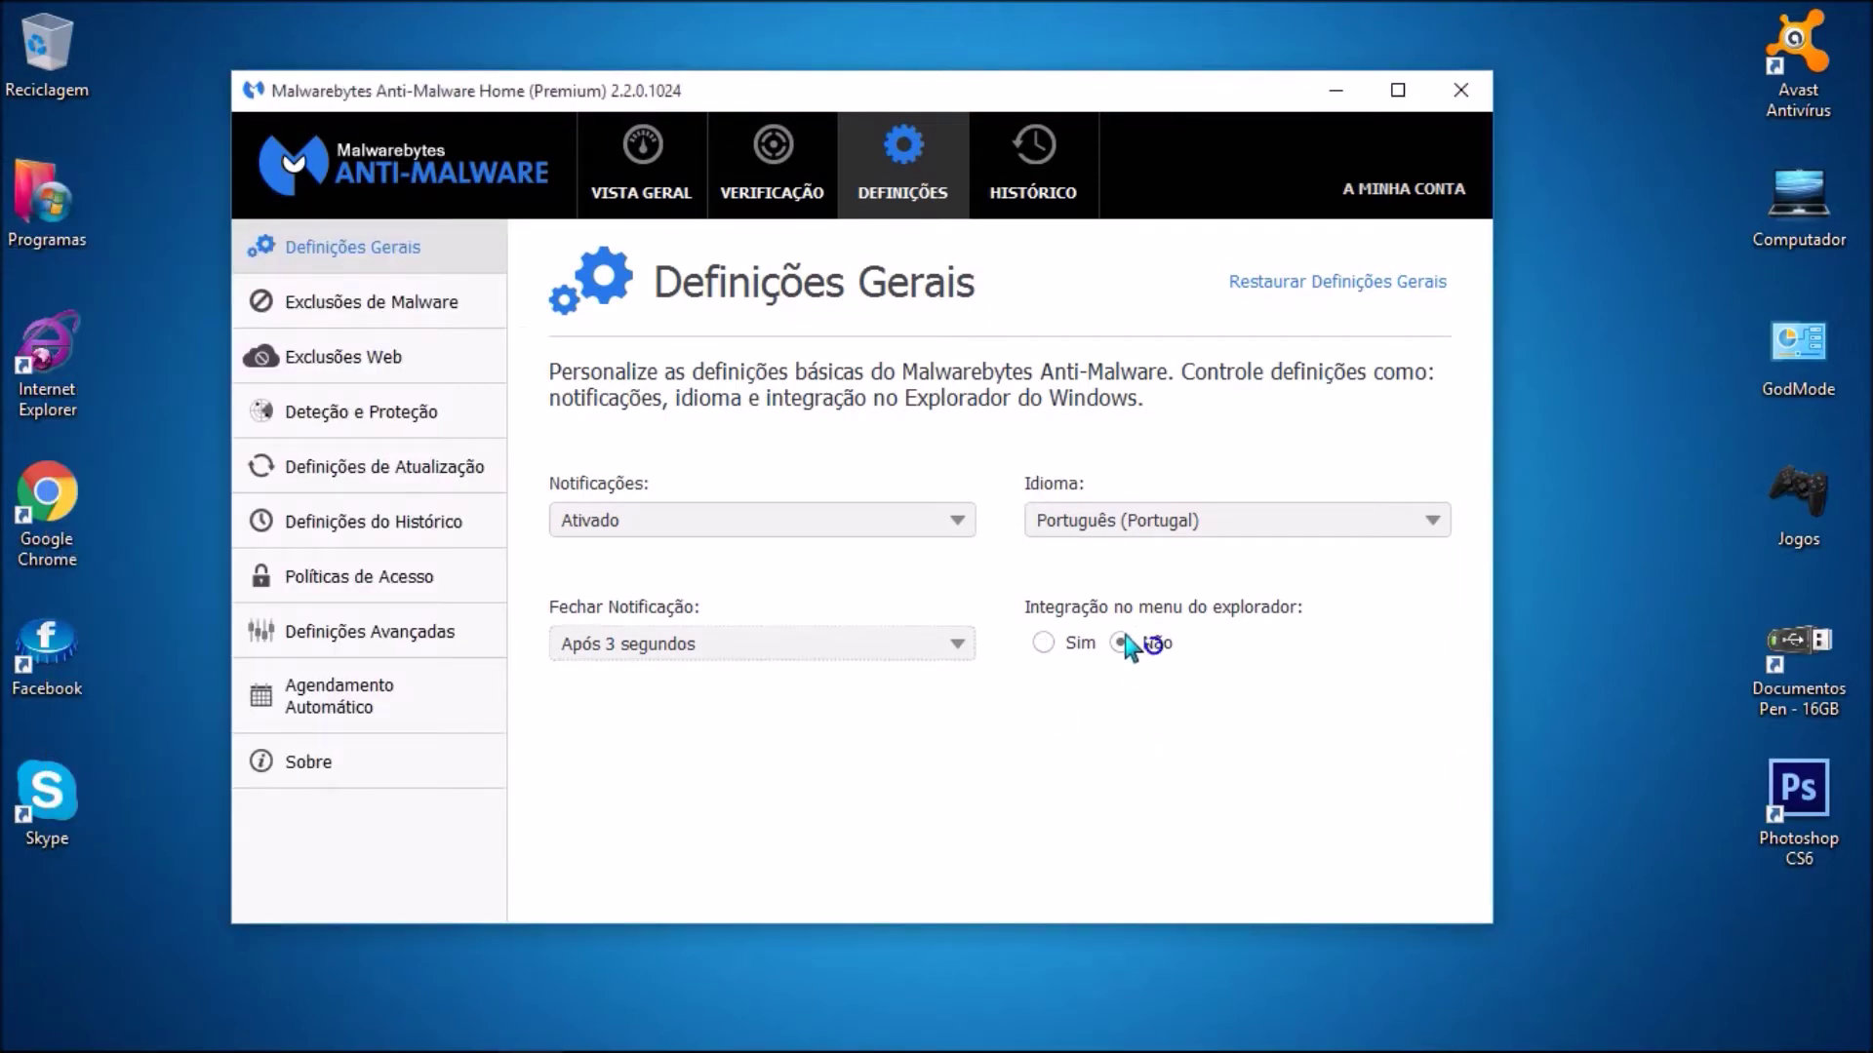
left_click(54, 200)
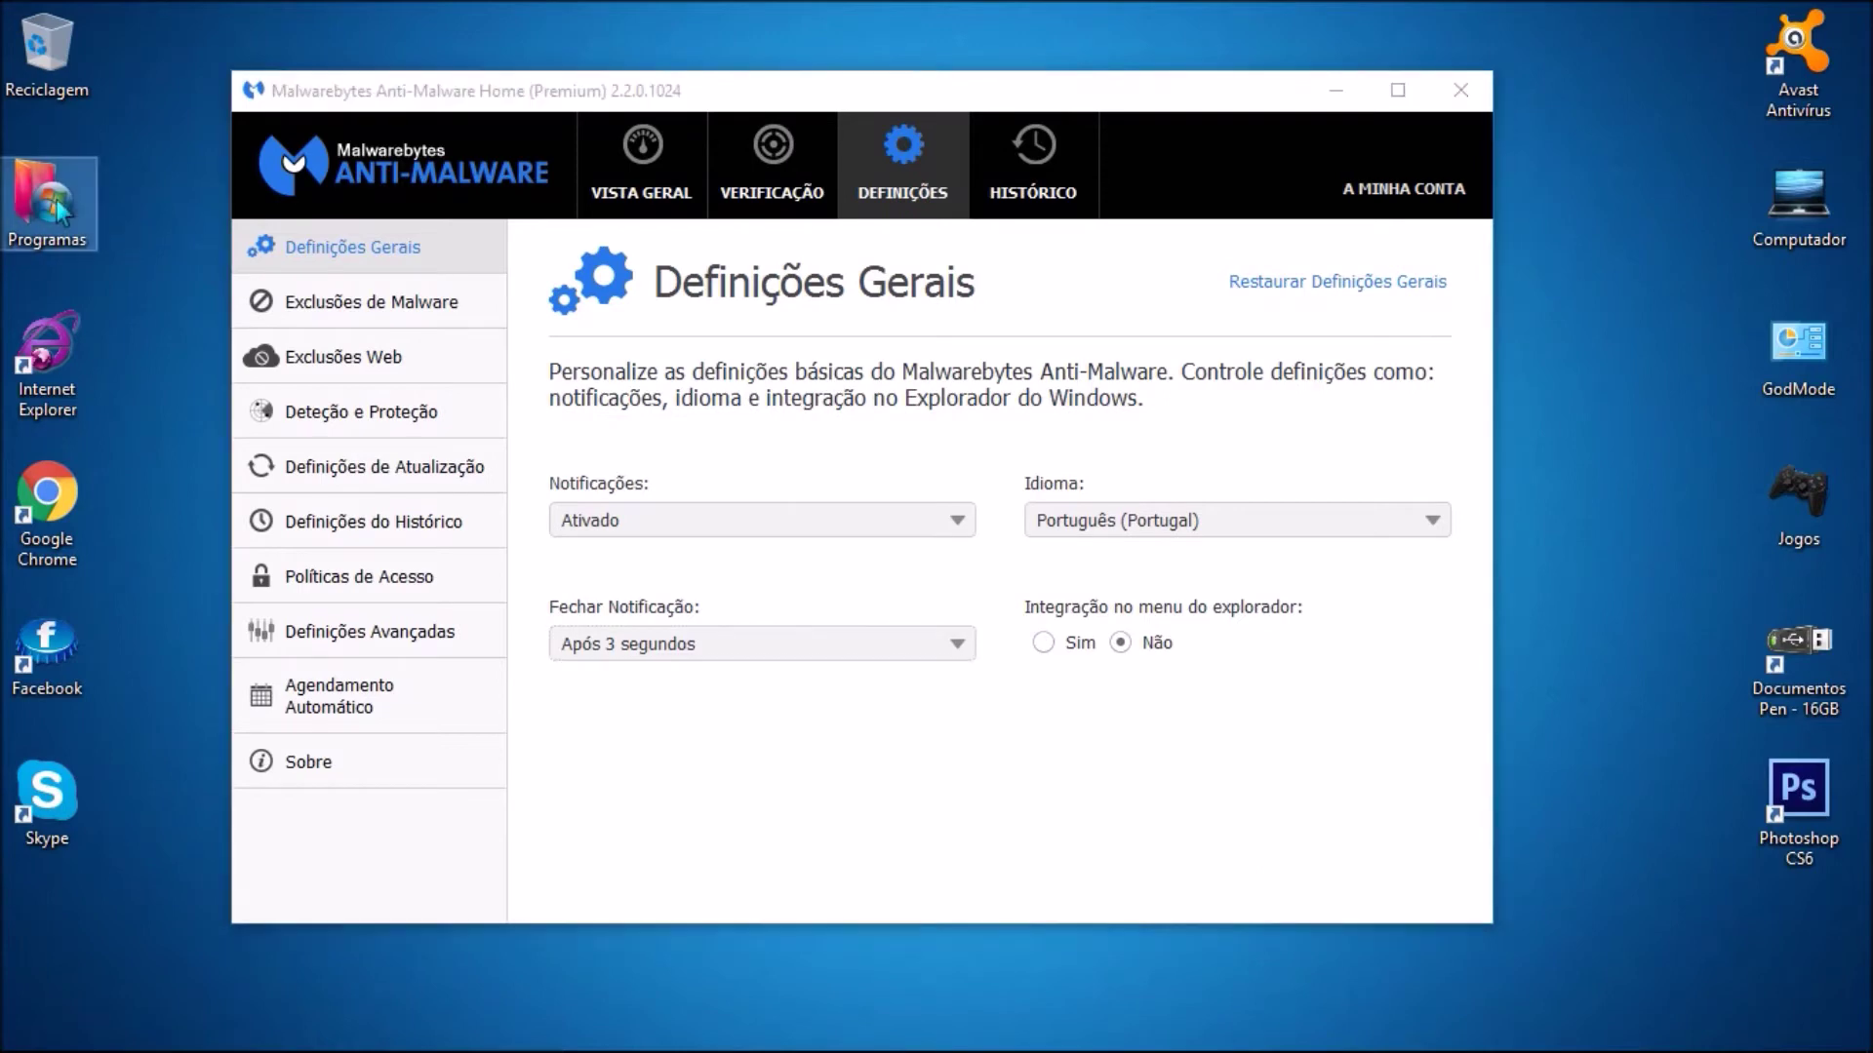
right_click(57, 199)
left_click(1079, 673)
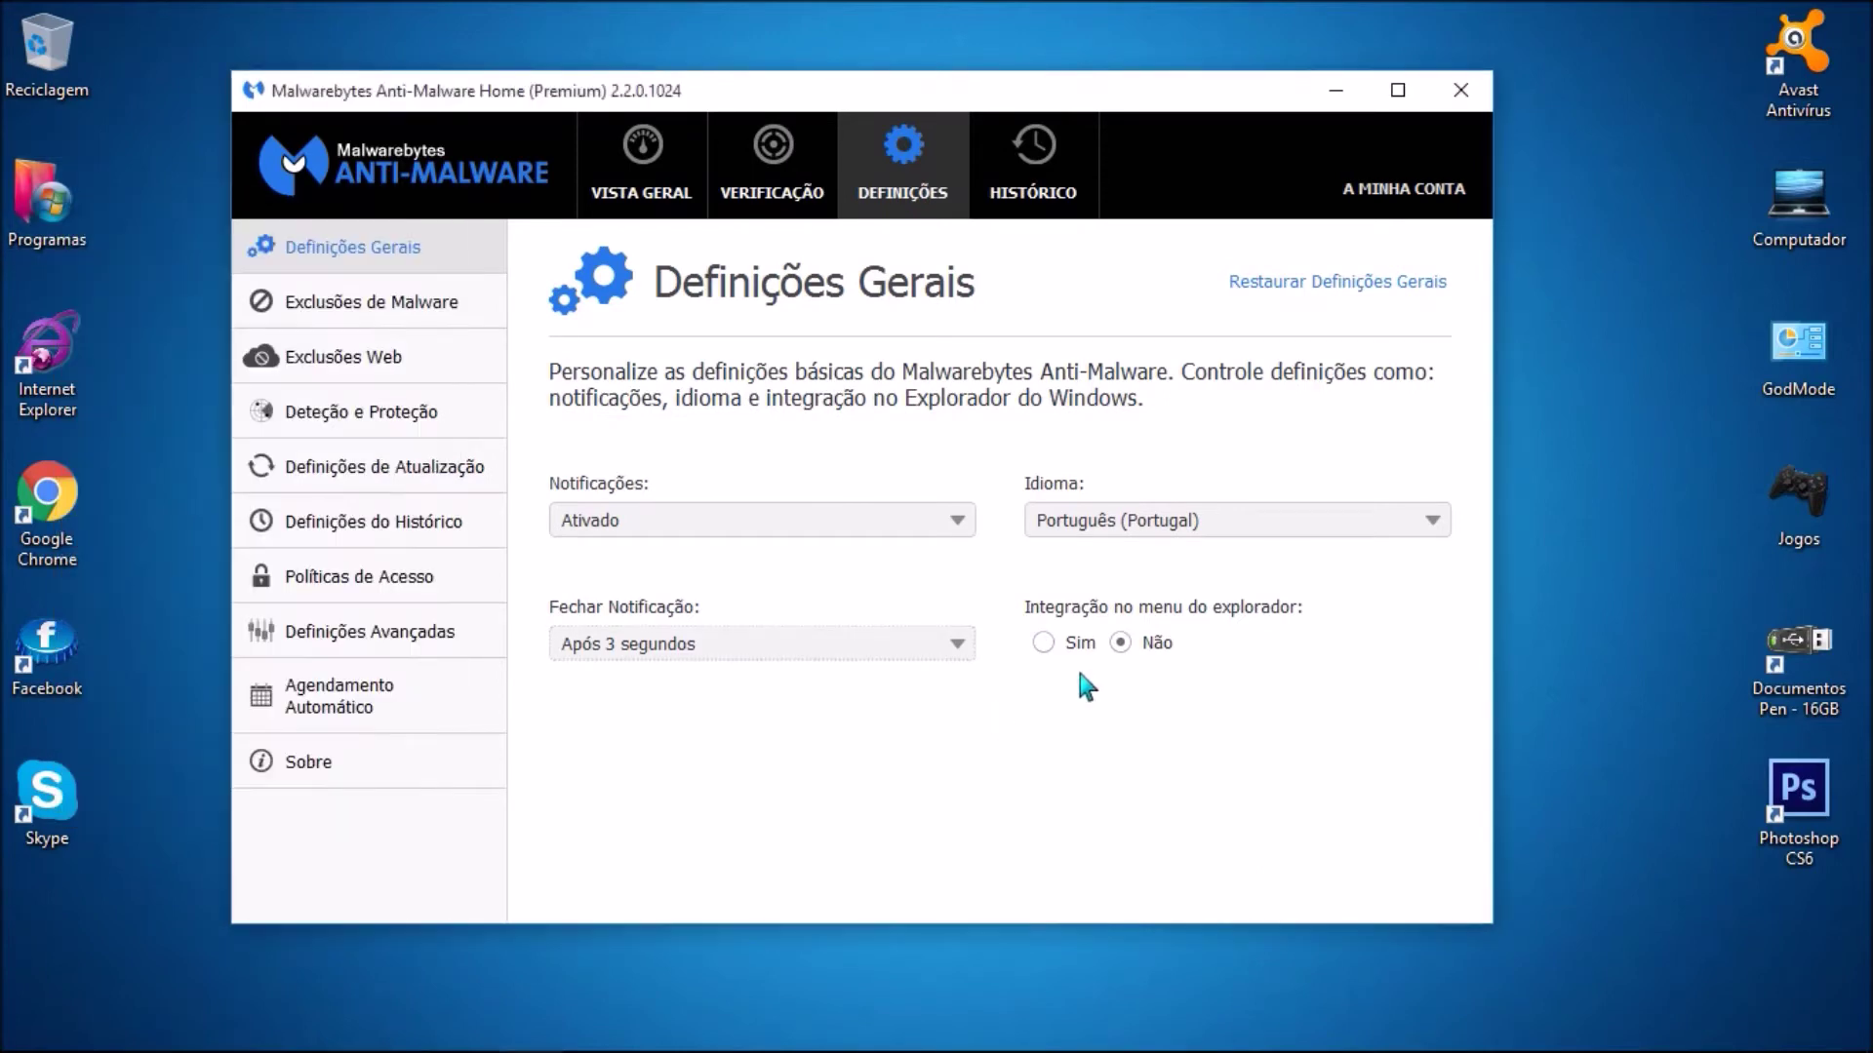
left_click(1043, 642)
Examine the malware exclusions, web exclusions, and detection and protection settings
left_click(449, 305)
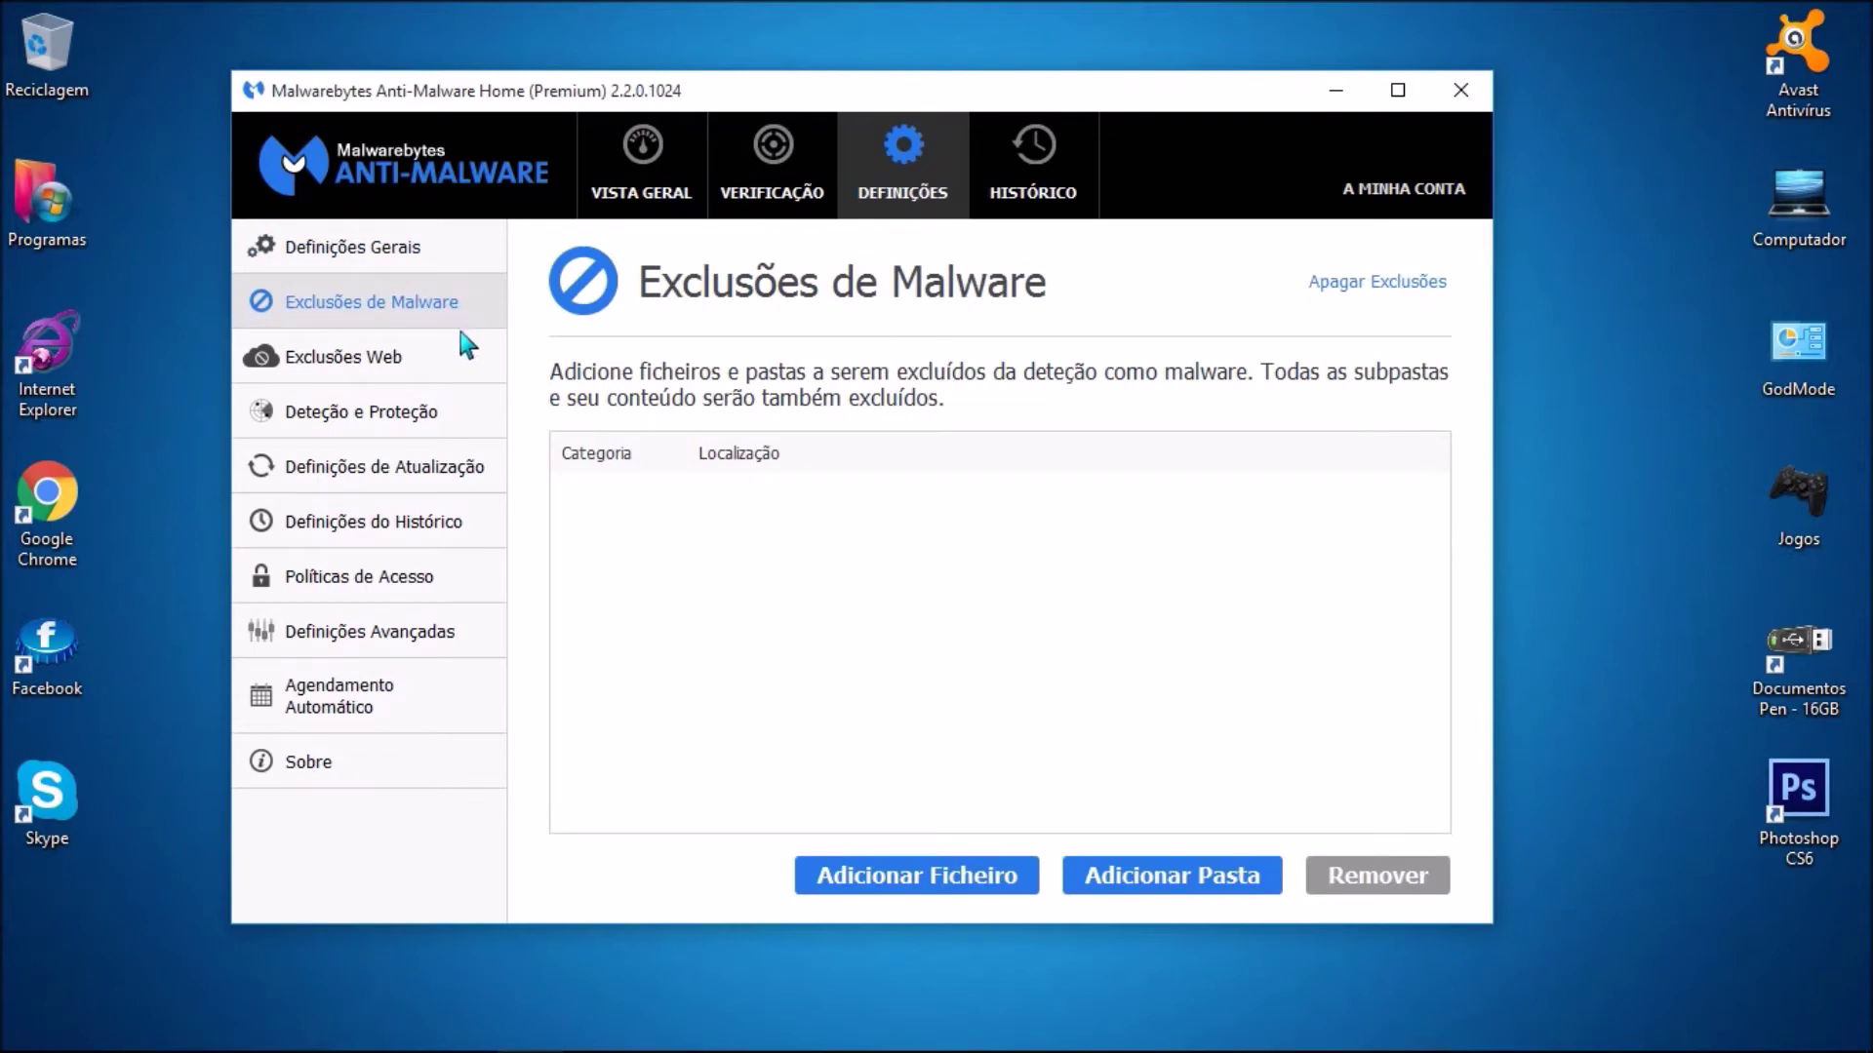
left_click(426, 355)
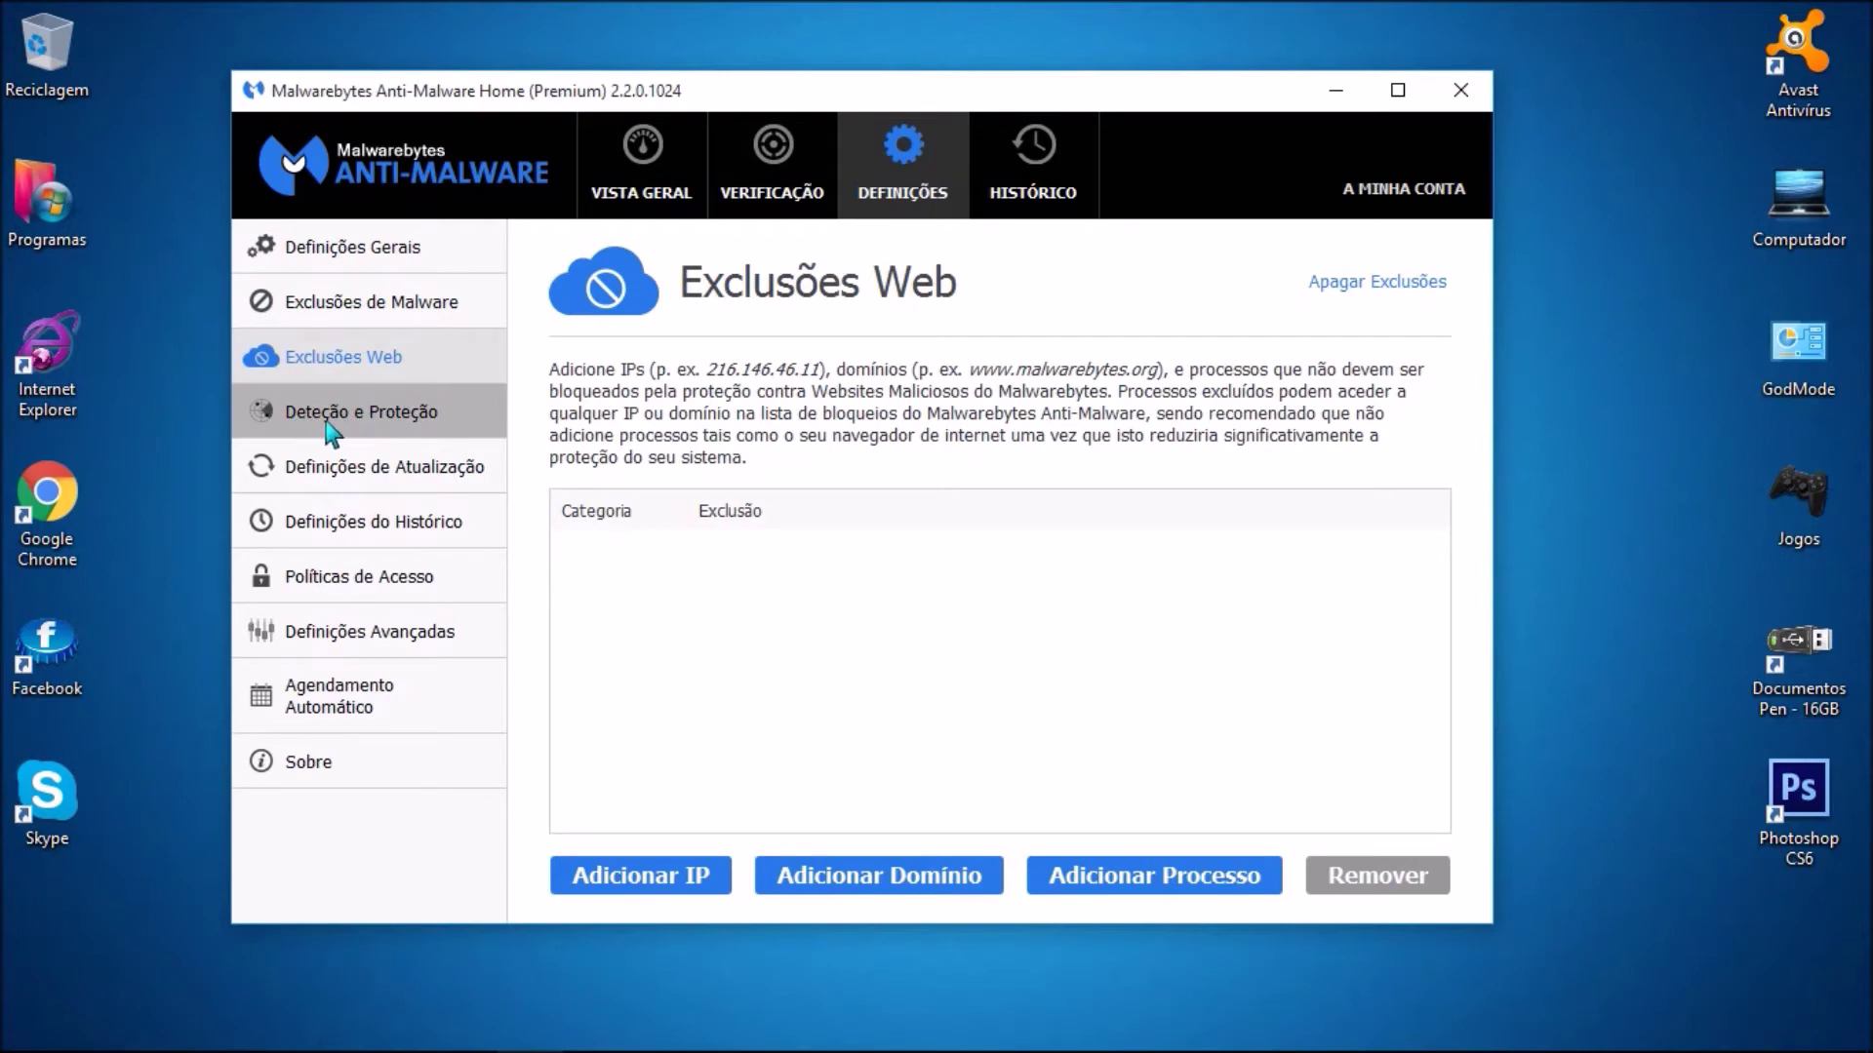
left_click(435, 425)
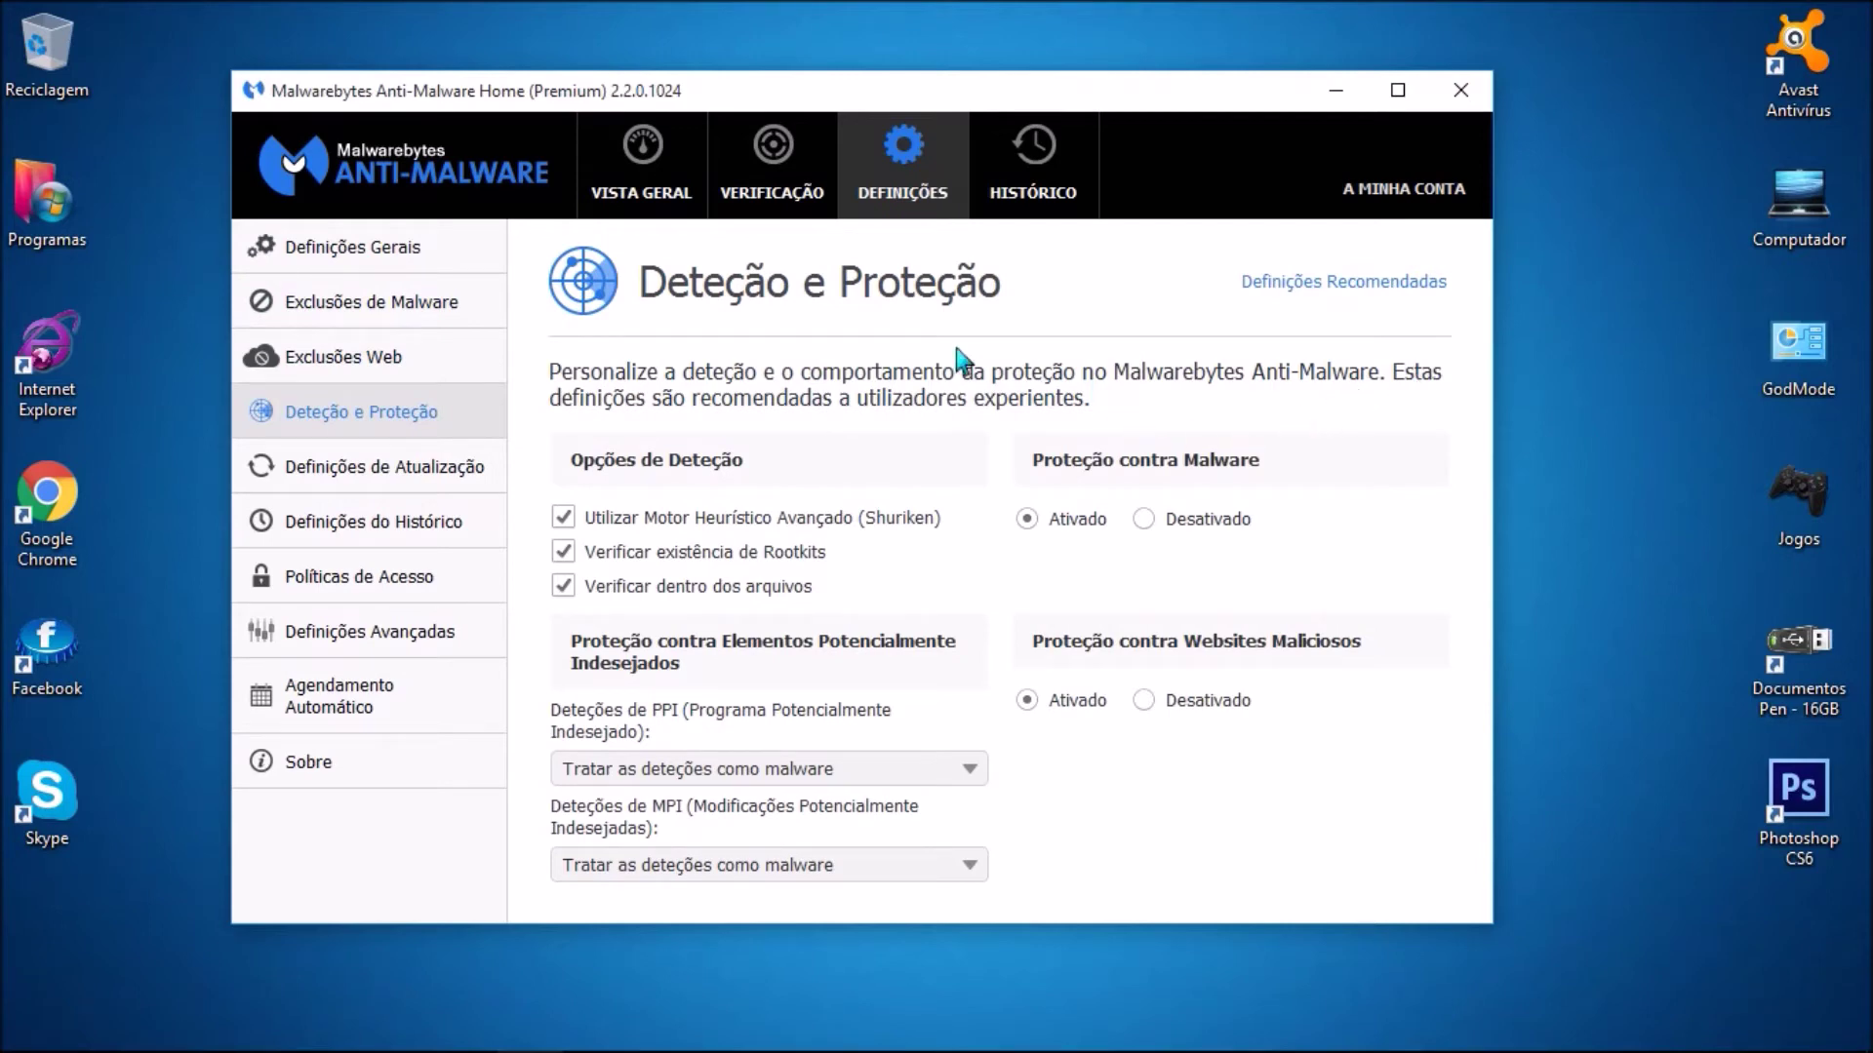
Examine the update settings with their expired-database notice options, the history settings, and the access policies
left_click(430, 469)
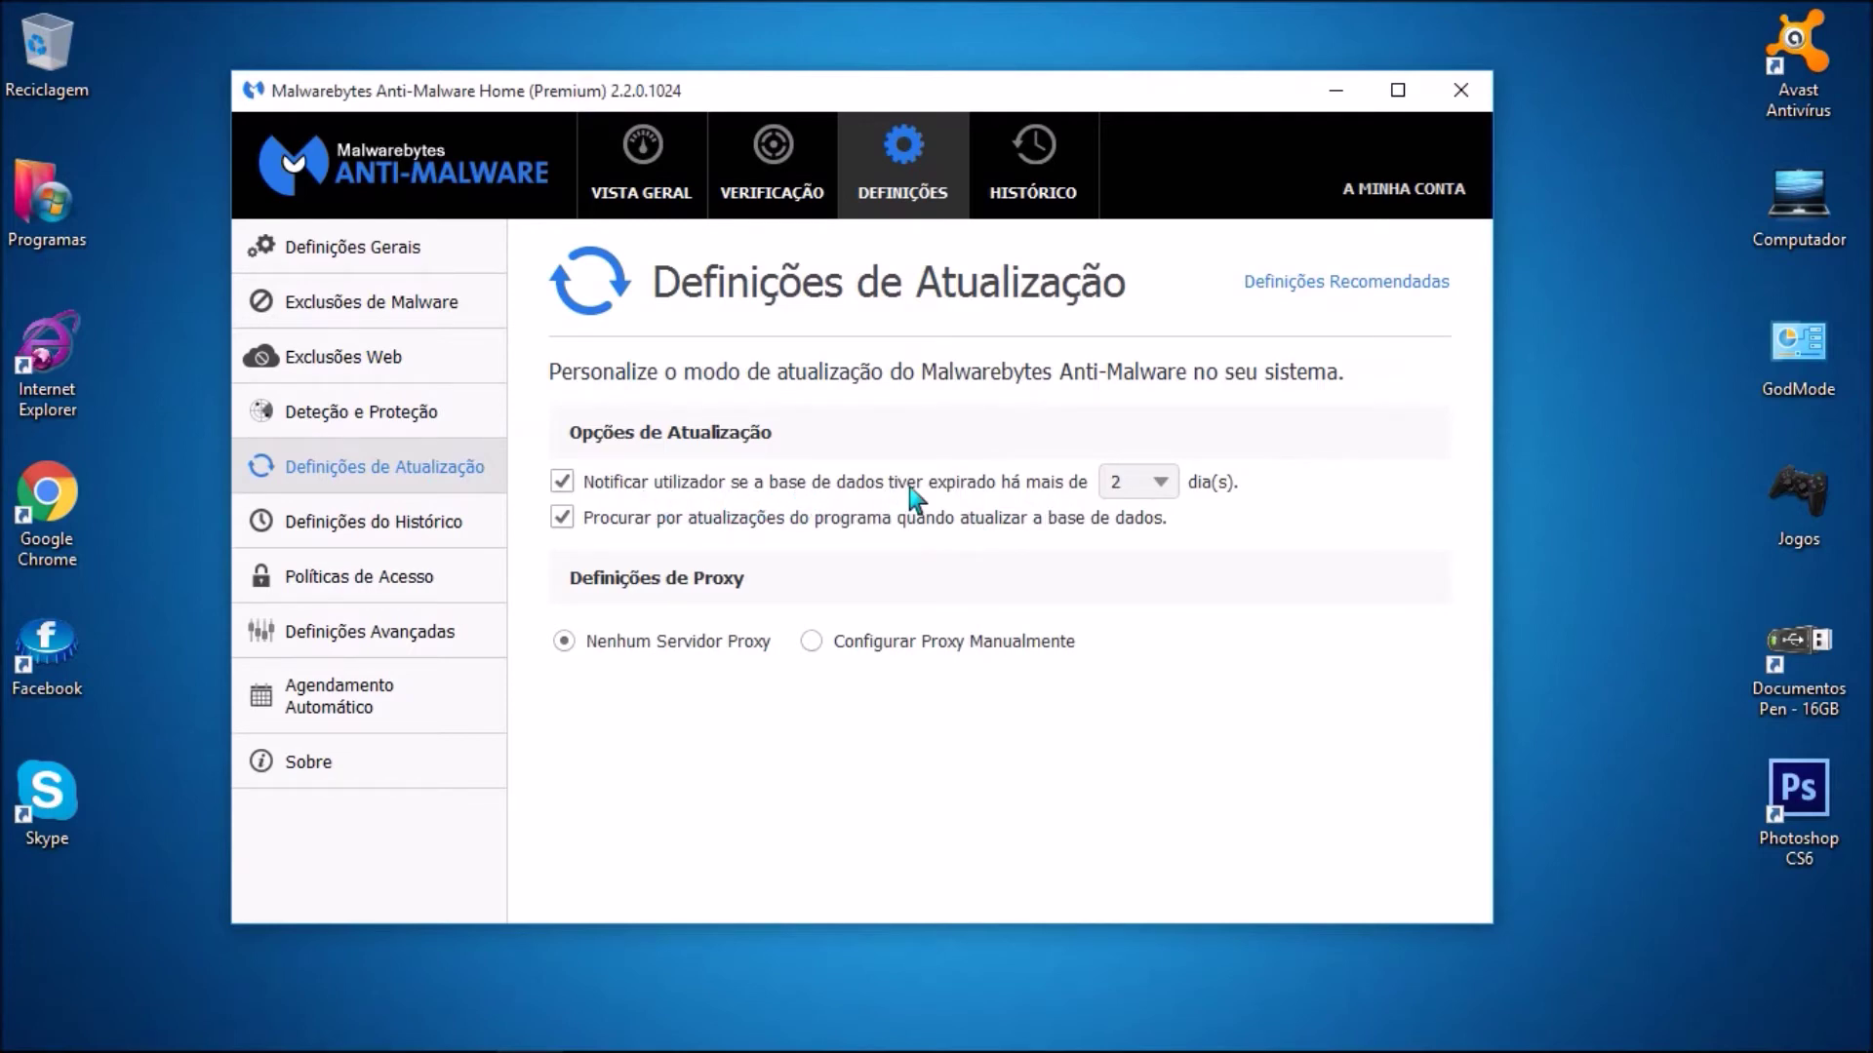
left_click(1162, 493)
left_click(1165, 494)
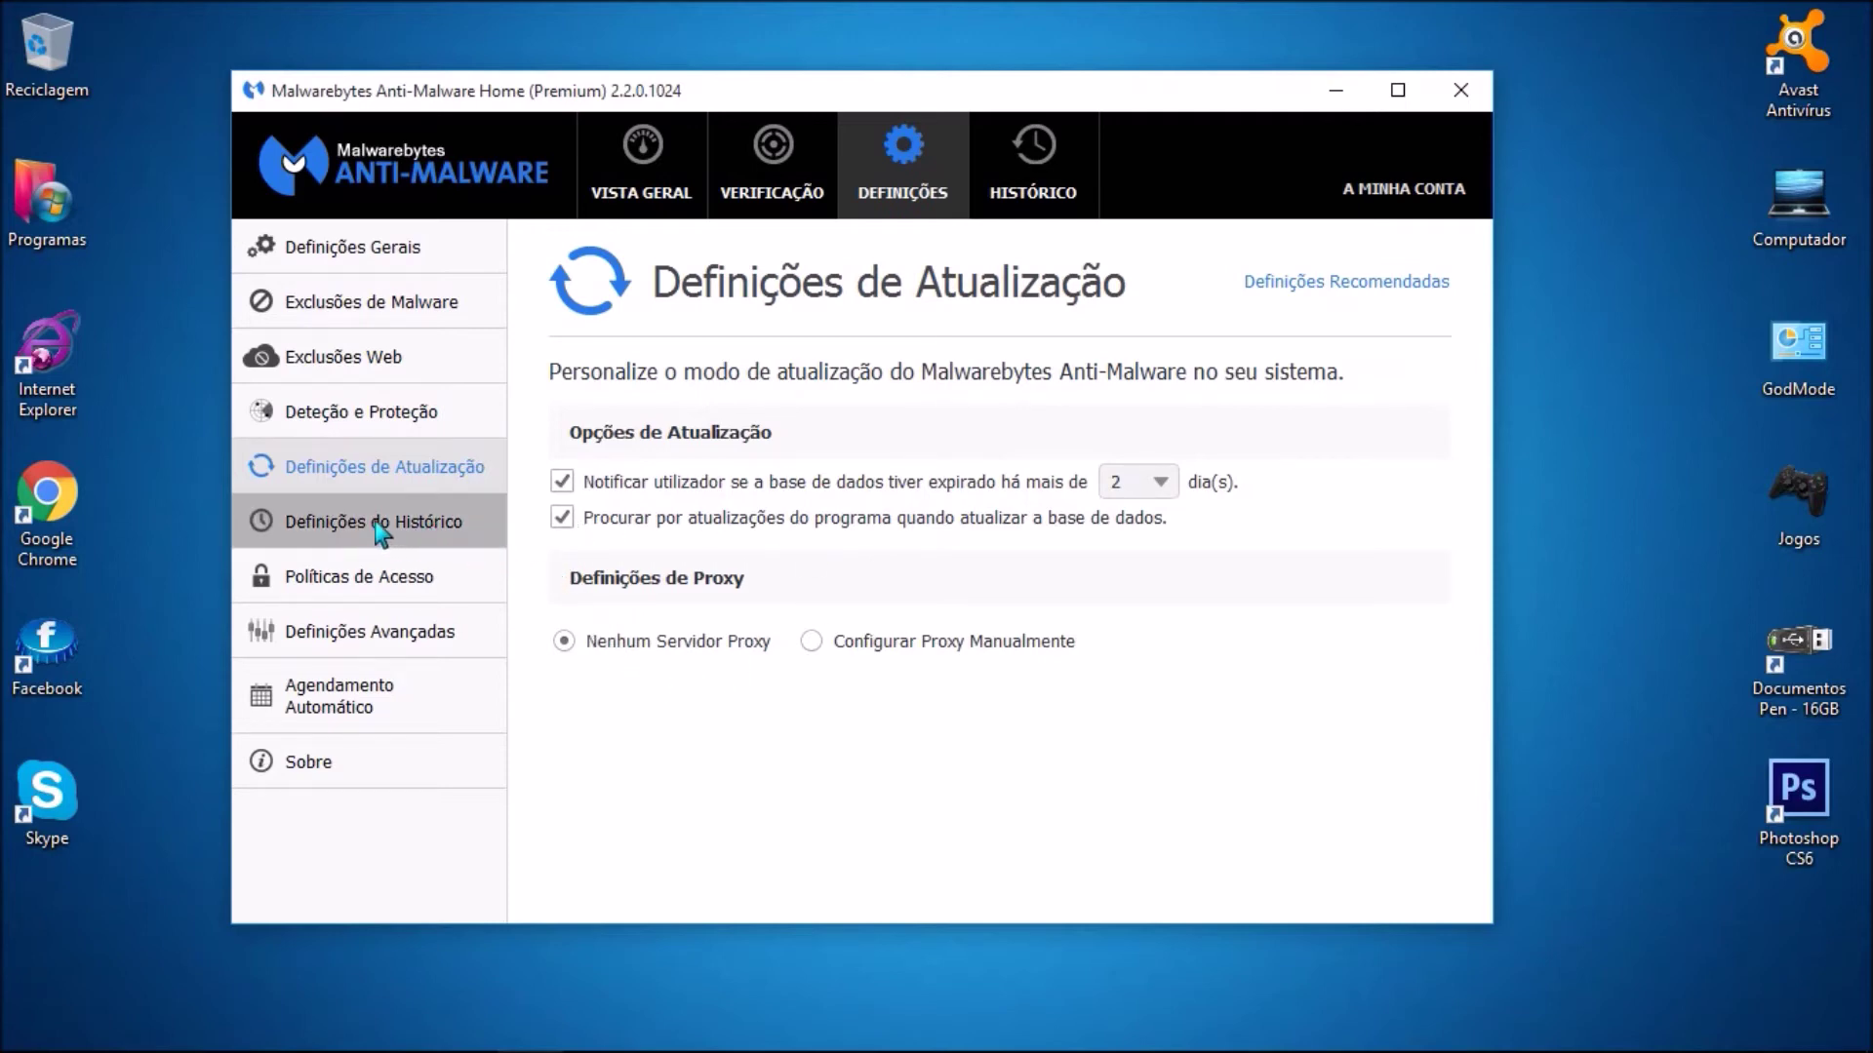
left_click(415, 533)
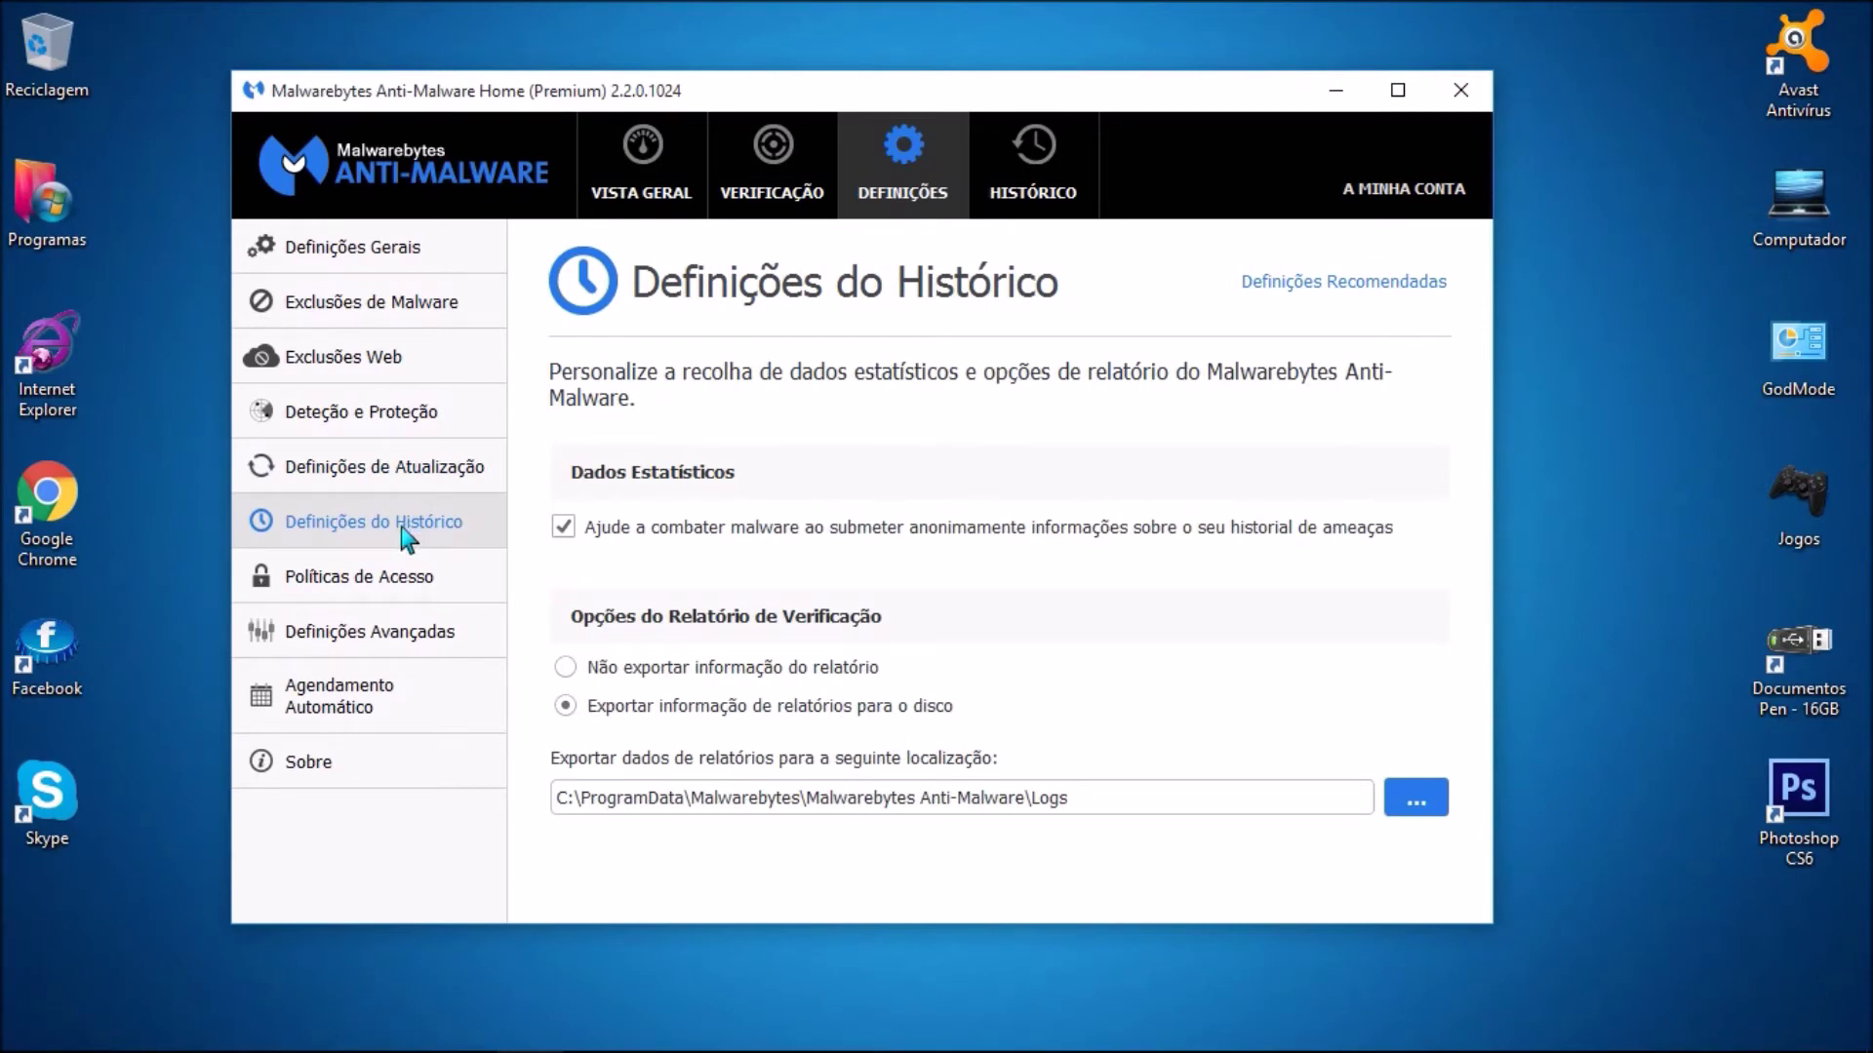
left_click(419, 583)
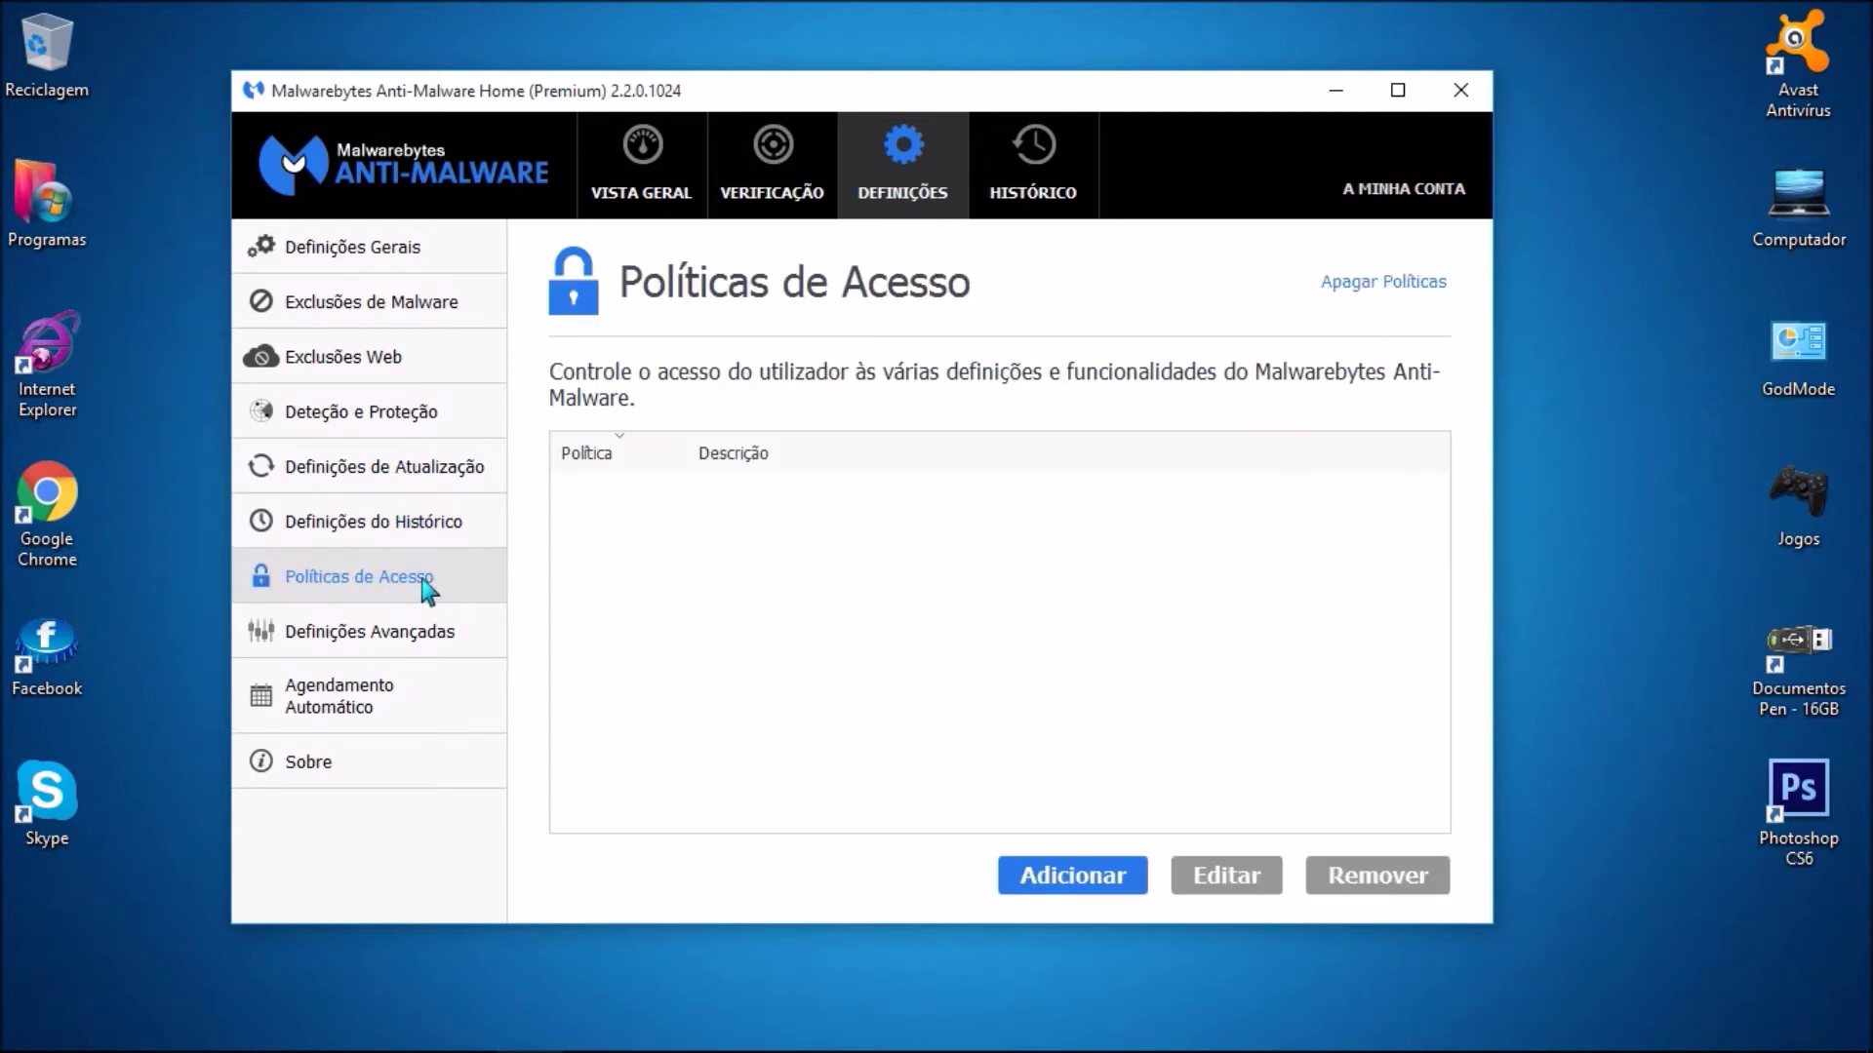
Review the advanced settings, keeping the startup protection delay at 60 seconds, plus the automatic scheduling and About pages
left_click(343, 642)
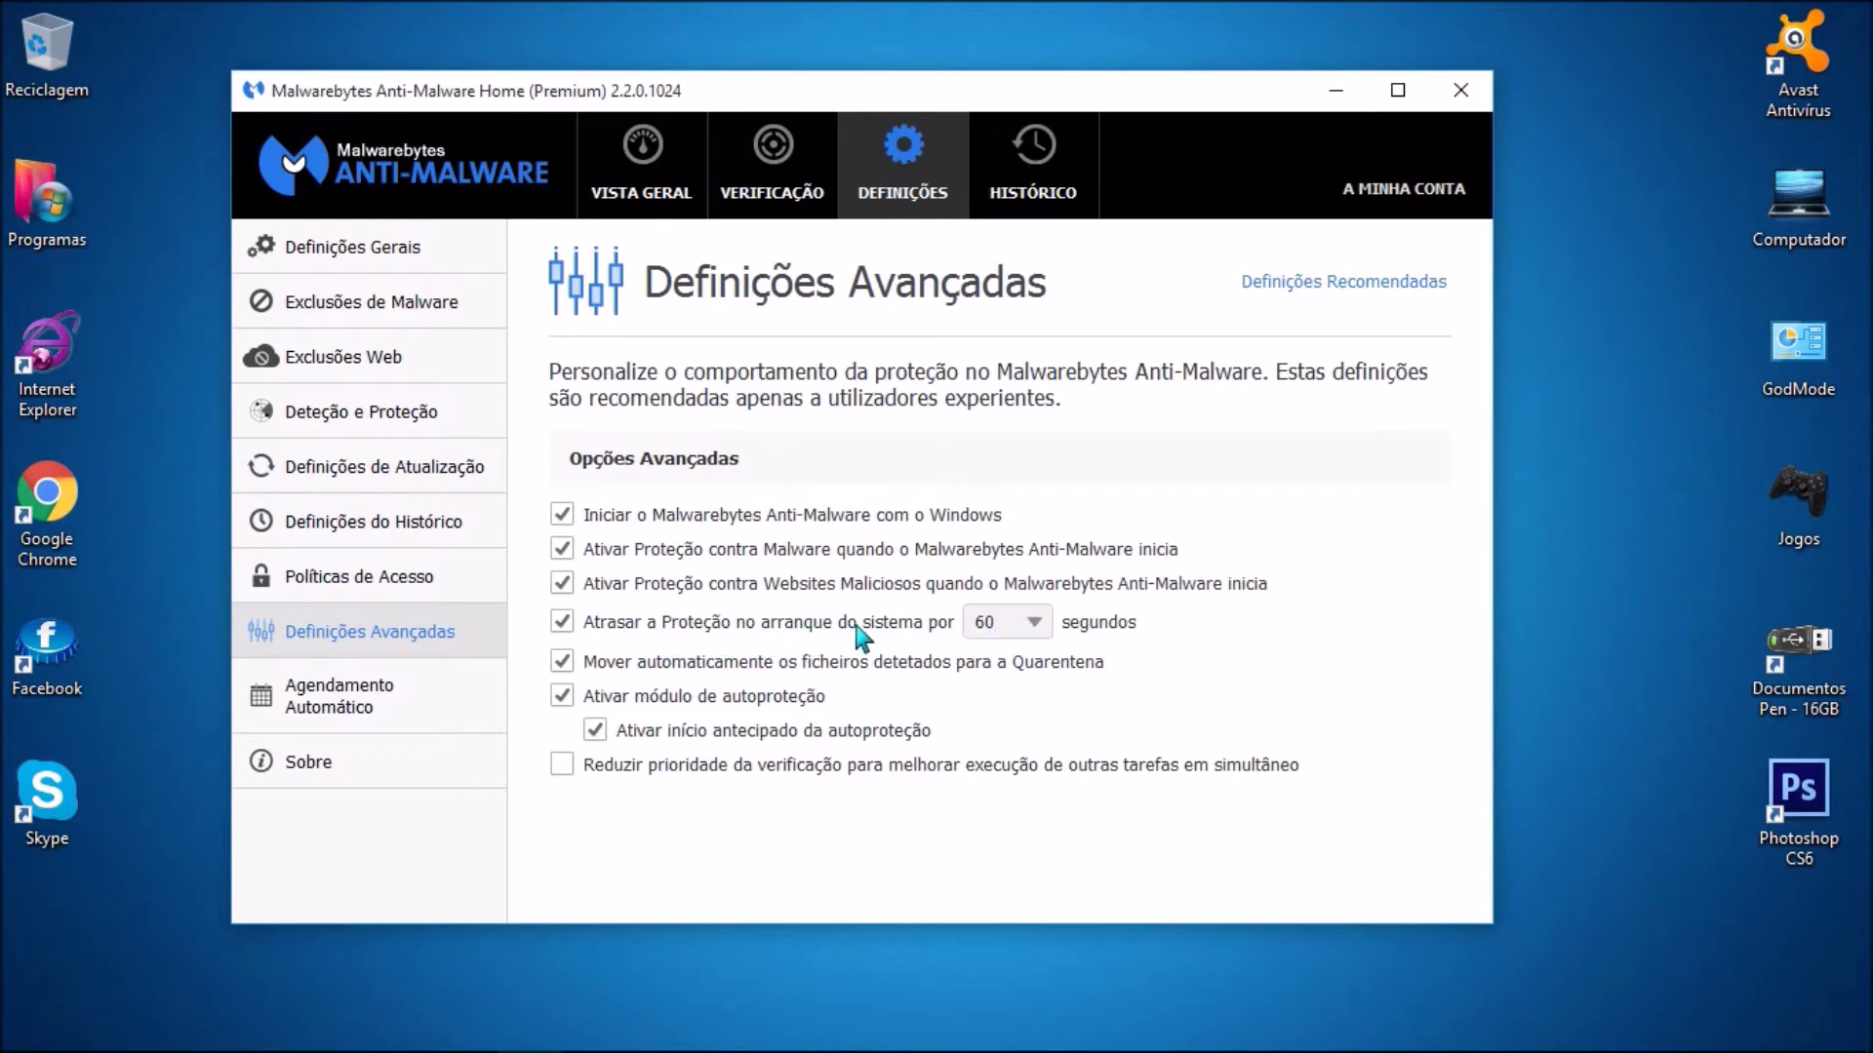
left_click(1034, 622)
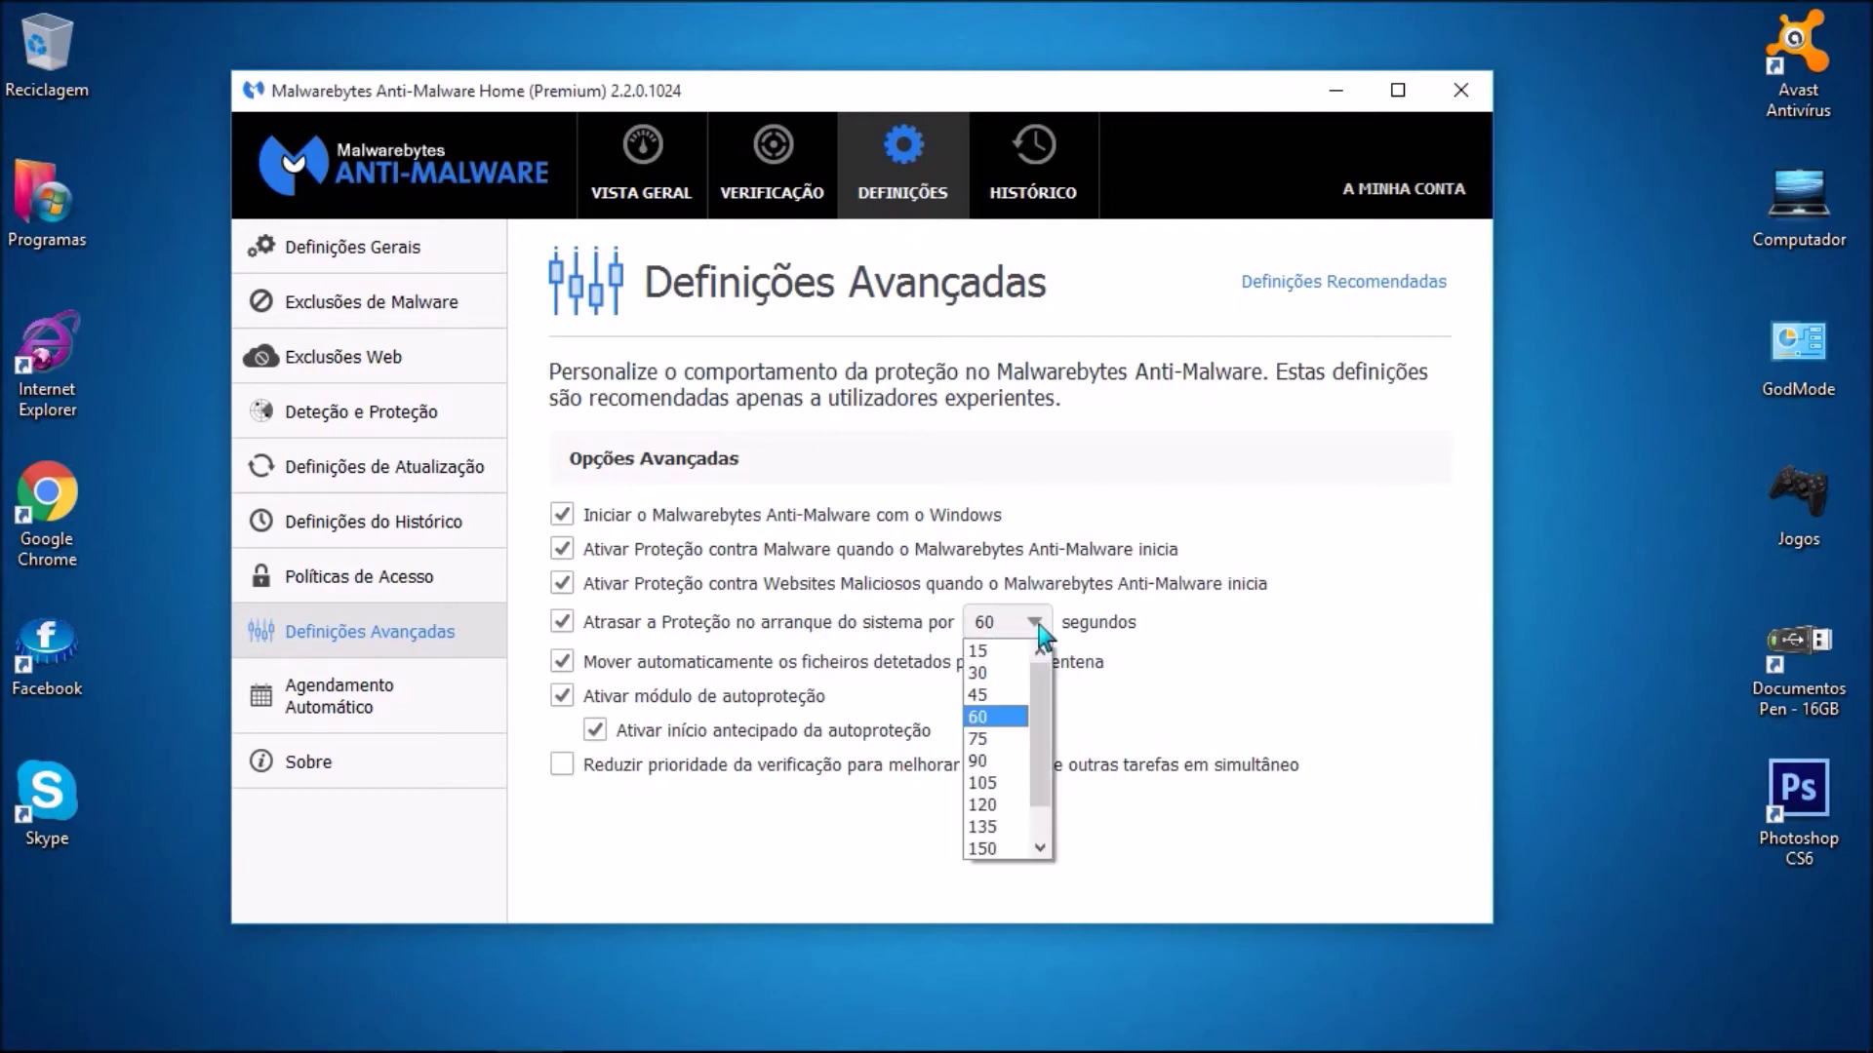
left_click(992, 718)
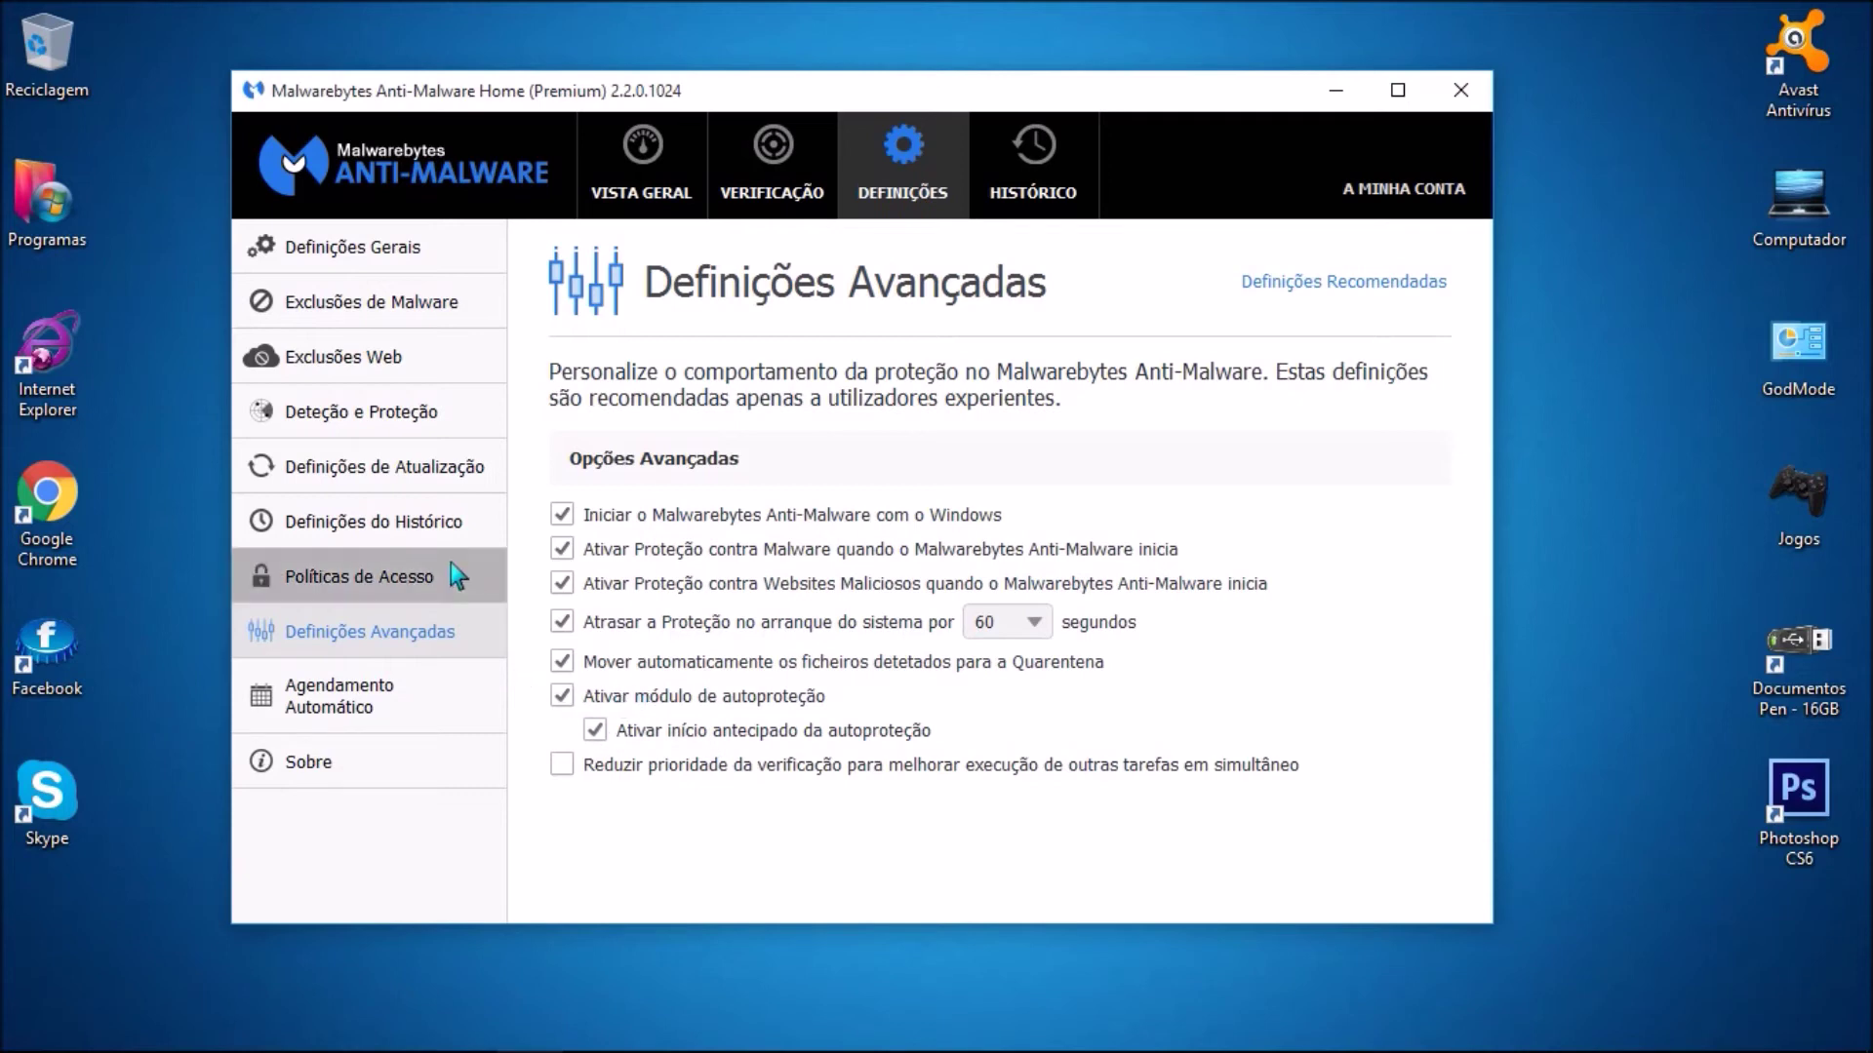
left_click(420, 700)
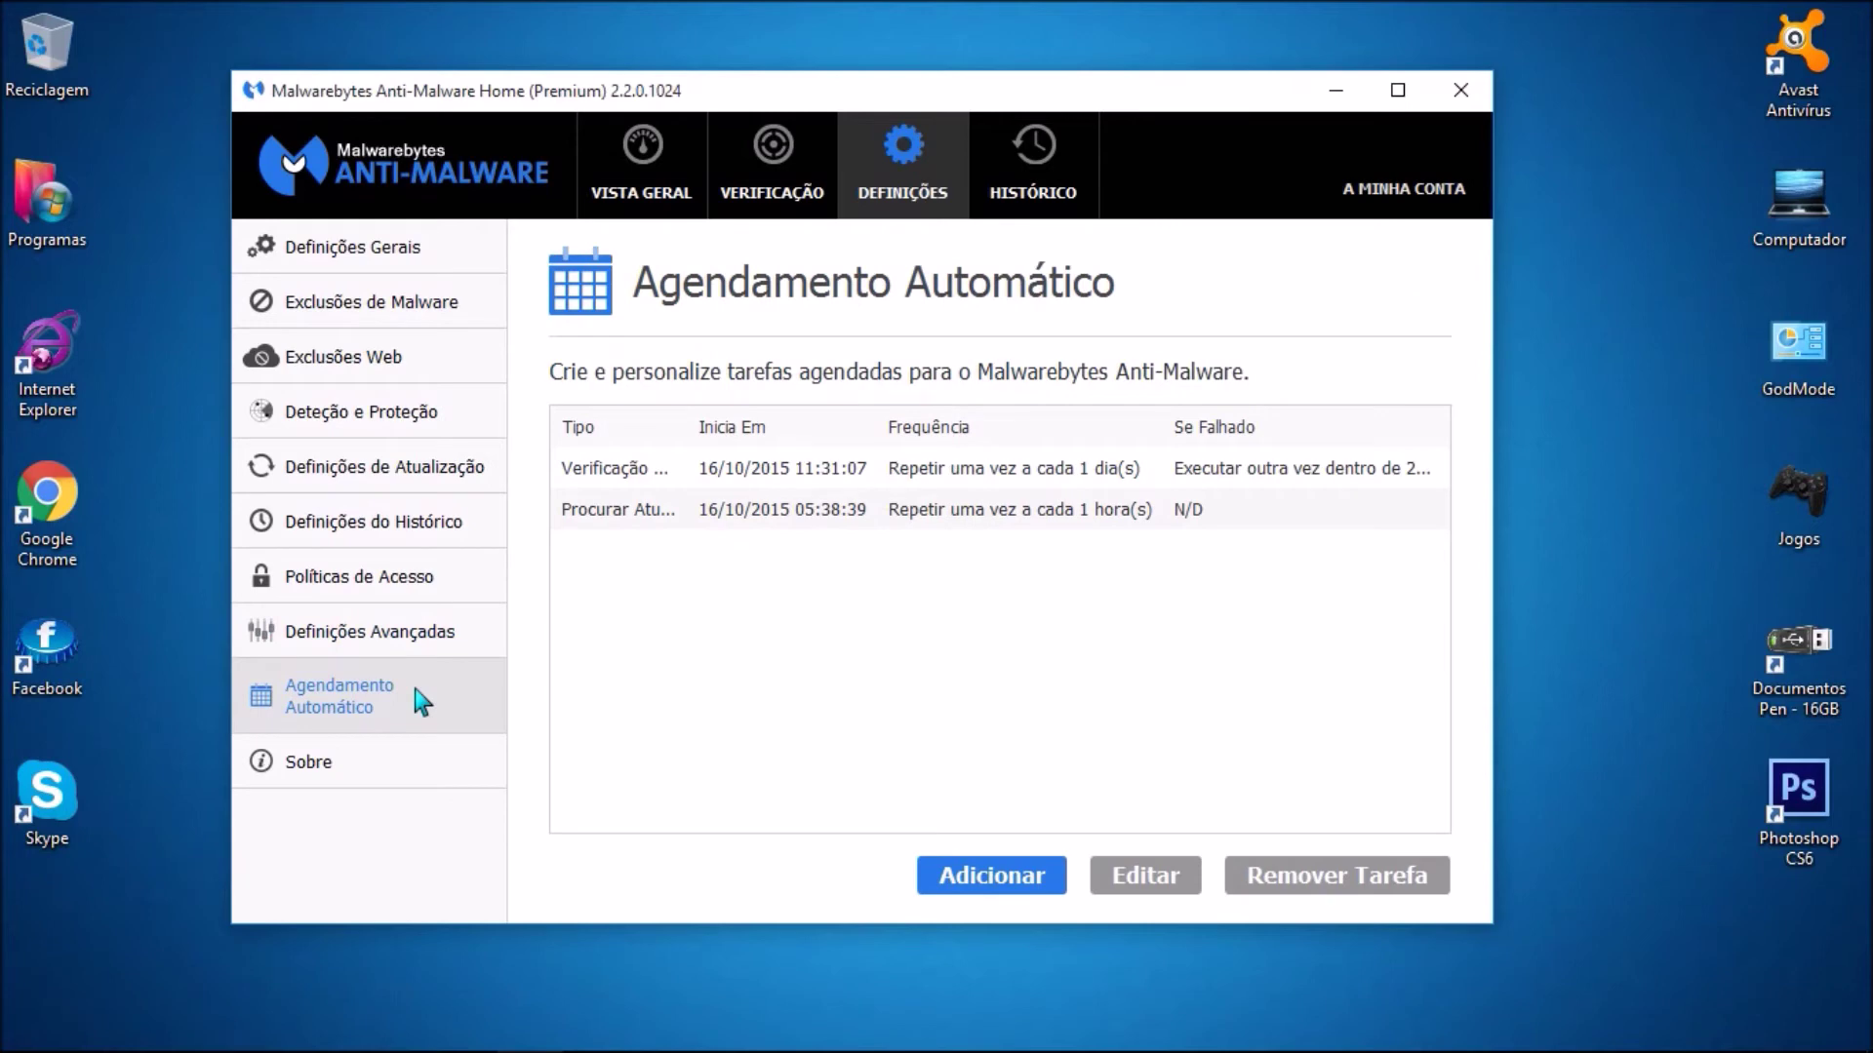
left_click(371, 767)
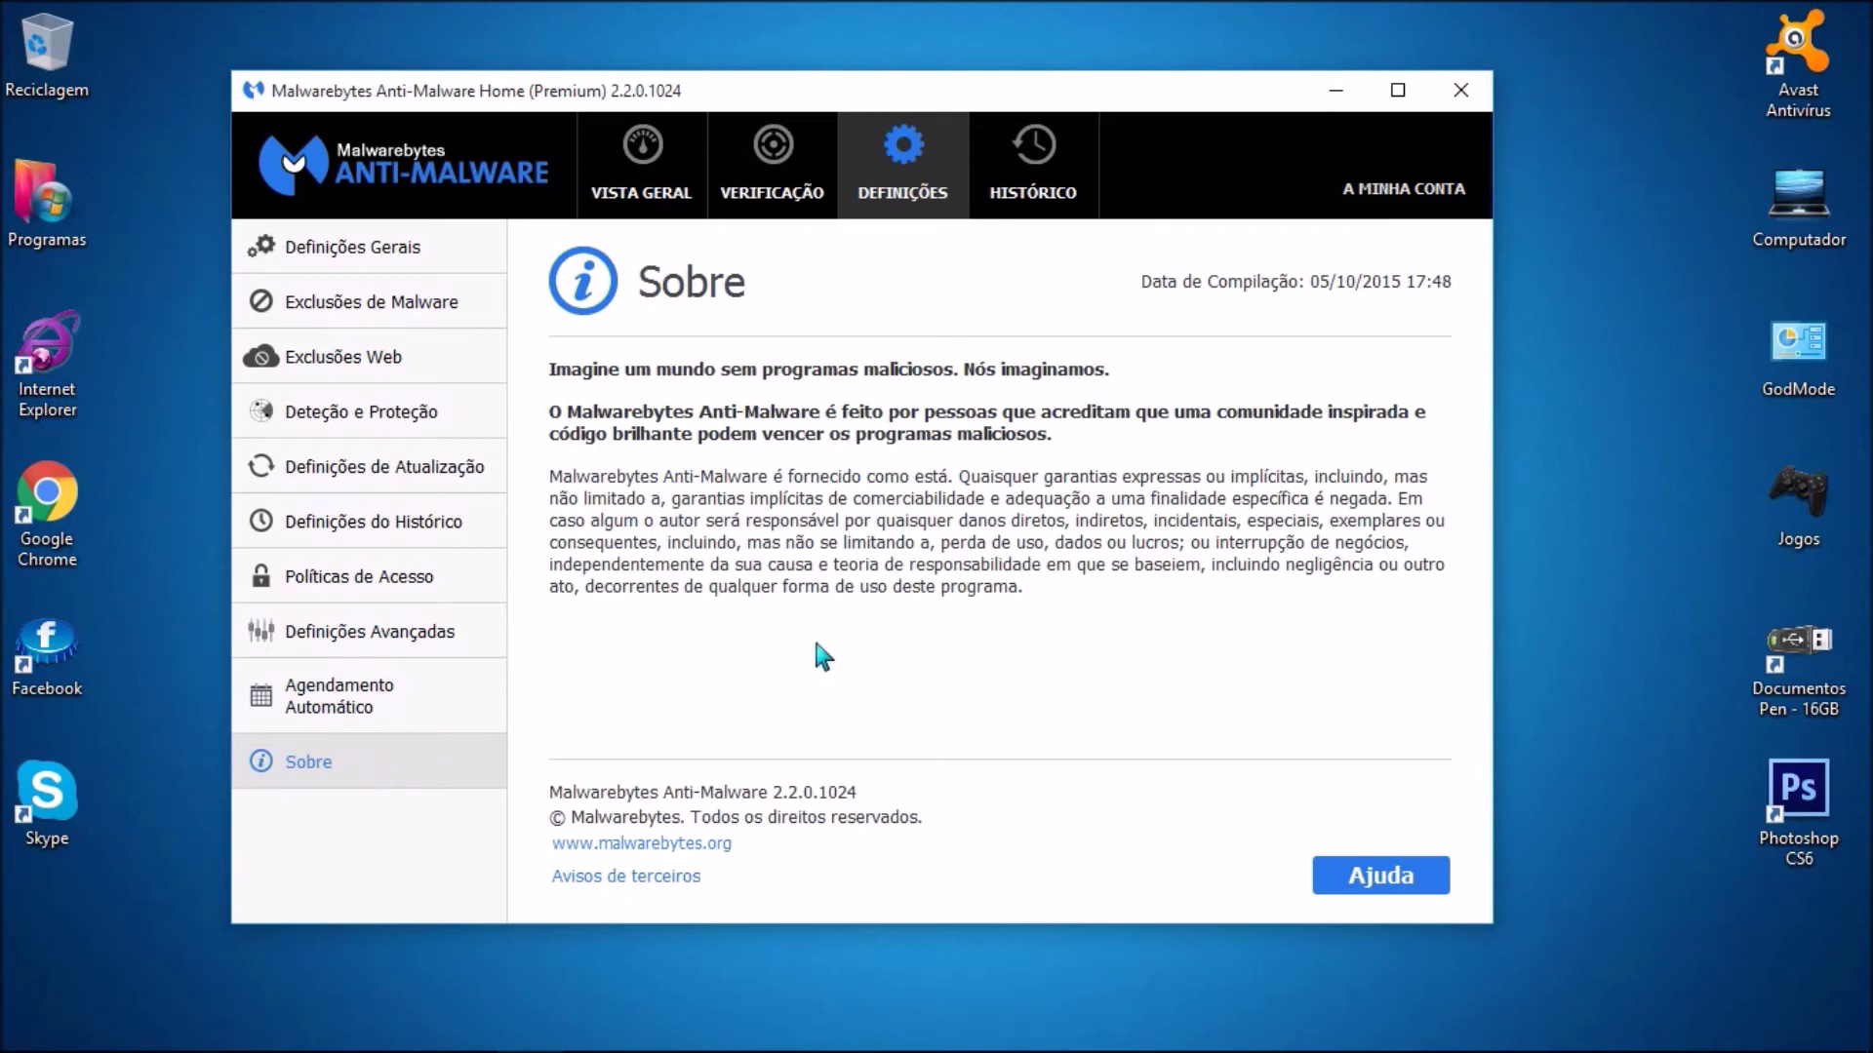
Configure the custom scan to check for rootkits and exclude drive D:, and start it
left_click(754, 142)
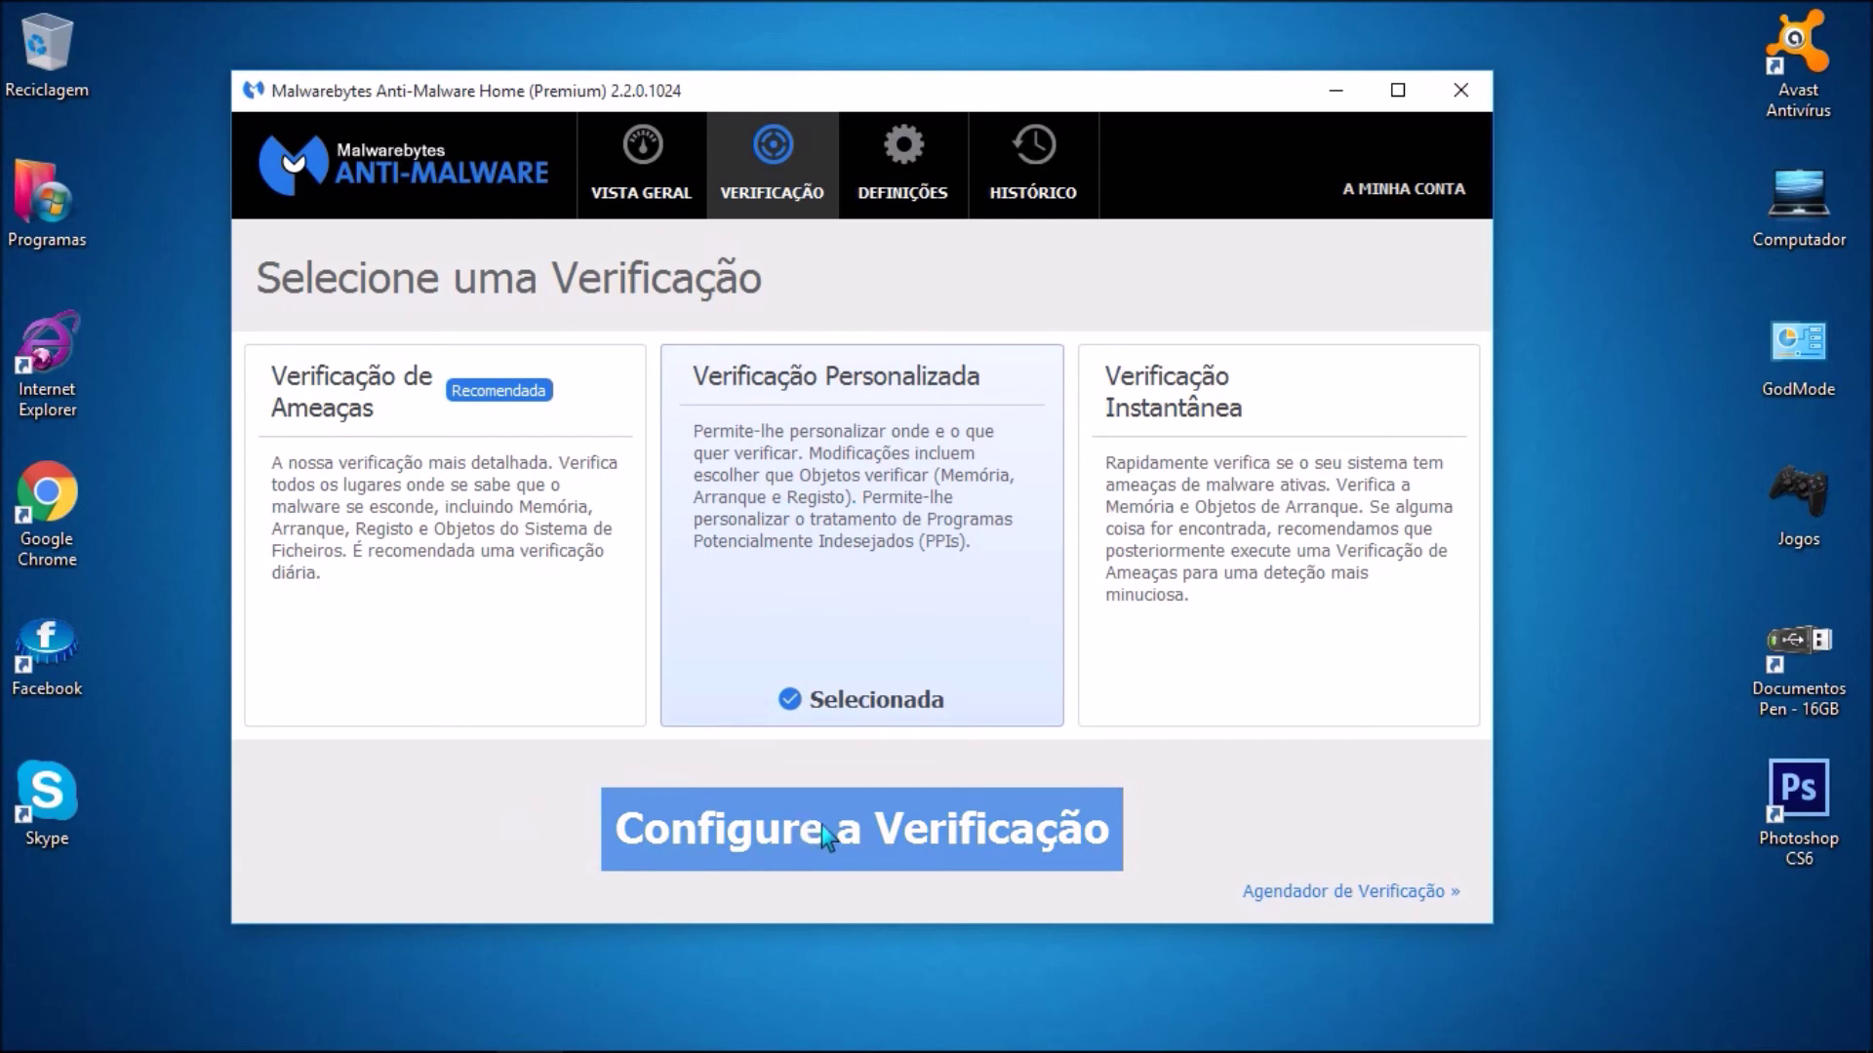
left_click(886, 833)
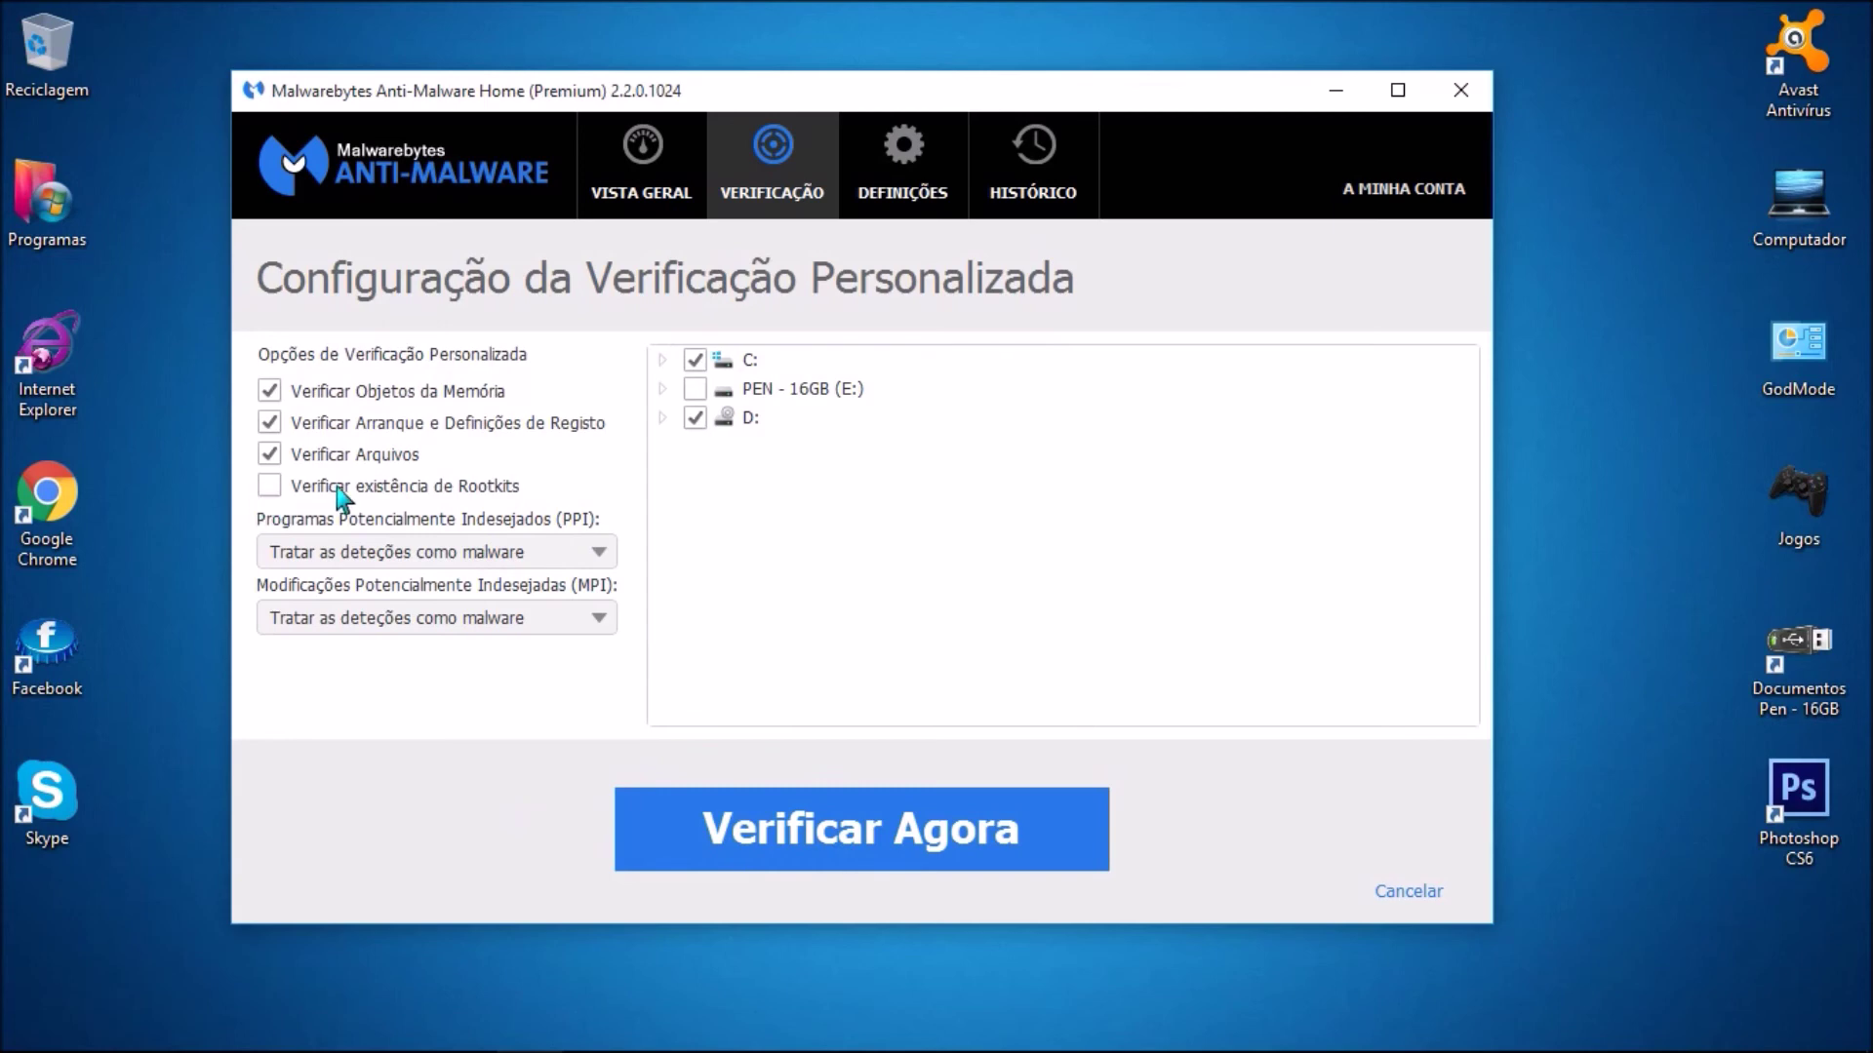
left_click(269, 485)
left_click(694, 418)
left_click(885, 836)
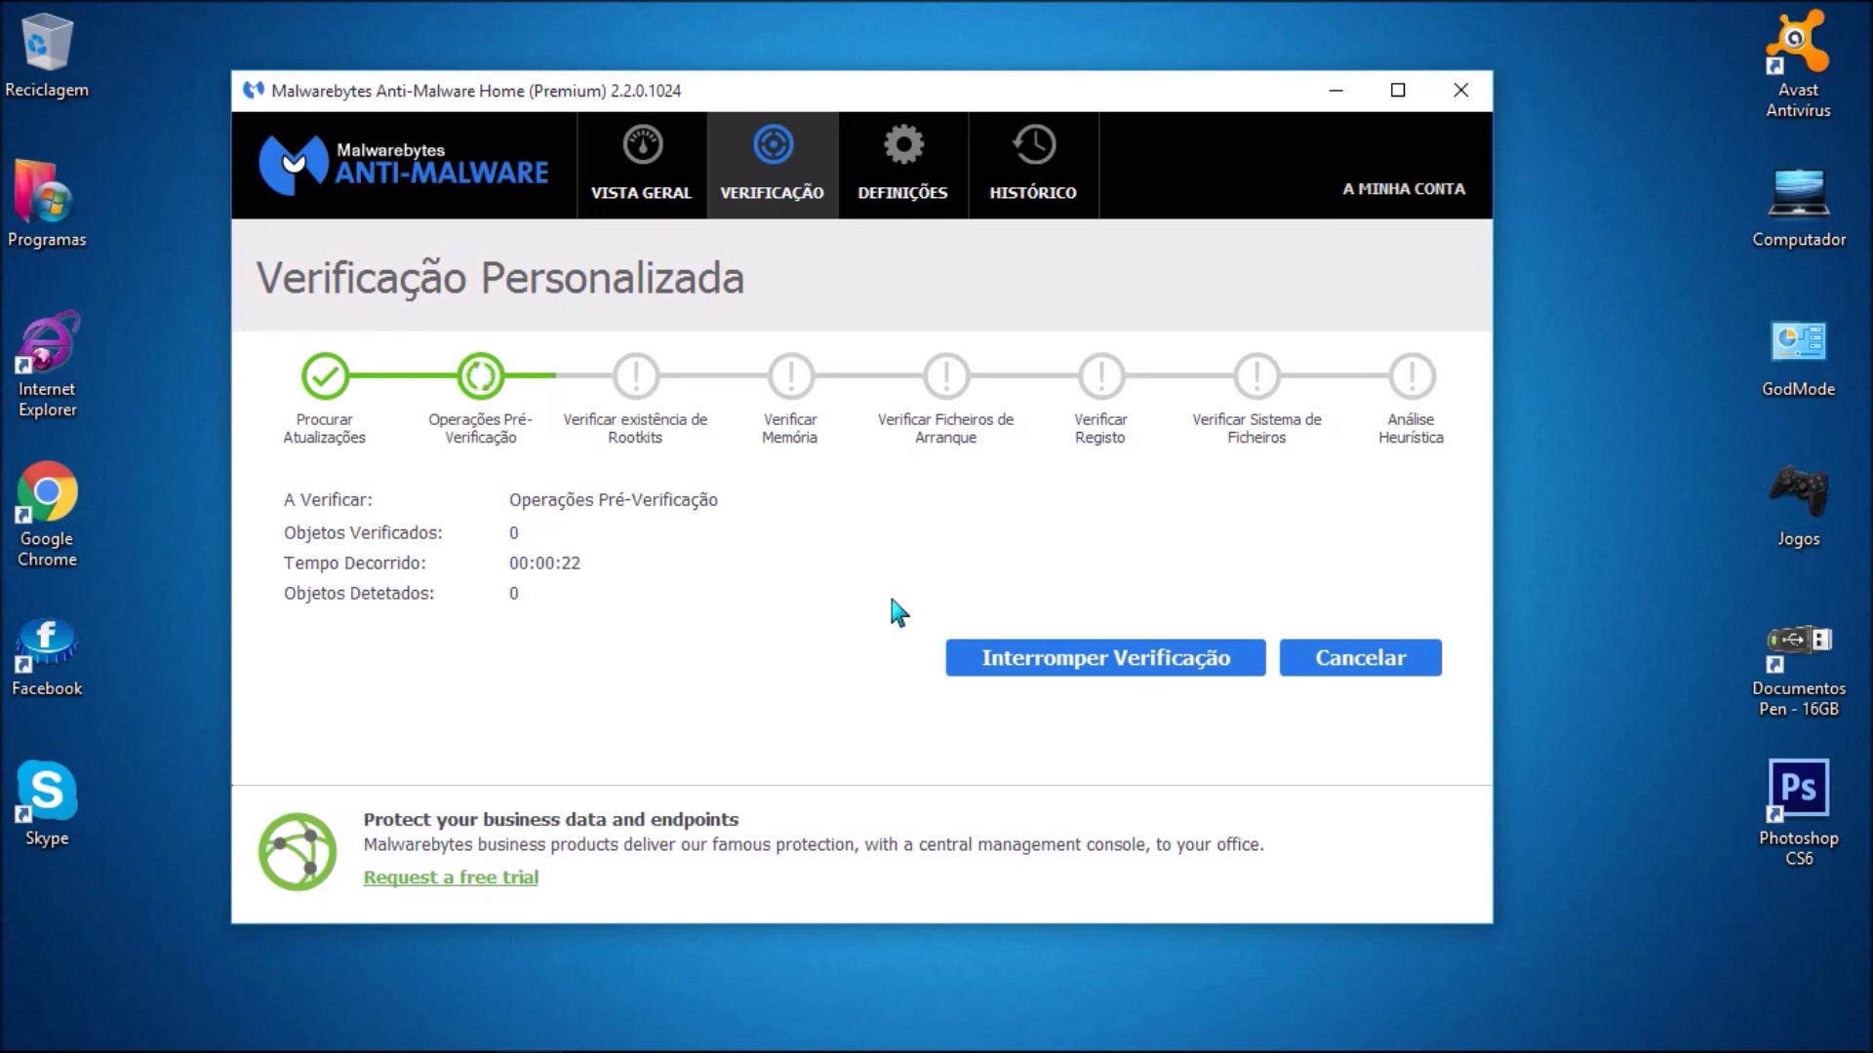
Cancel the running custom scan, dismiss its results, and close the Malwarebytes window
left_click(1333, 669)
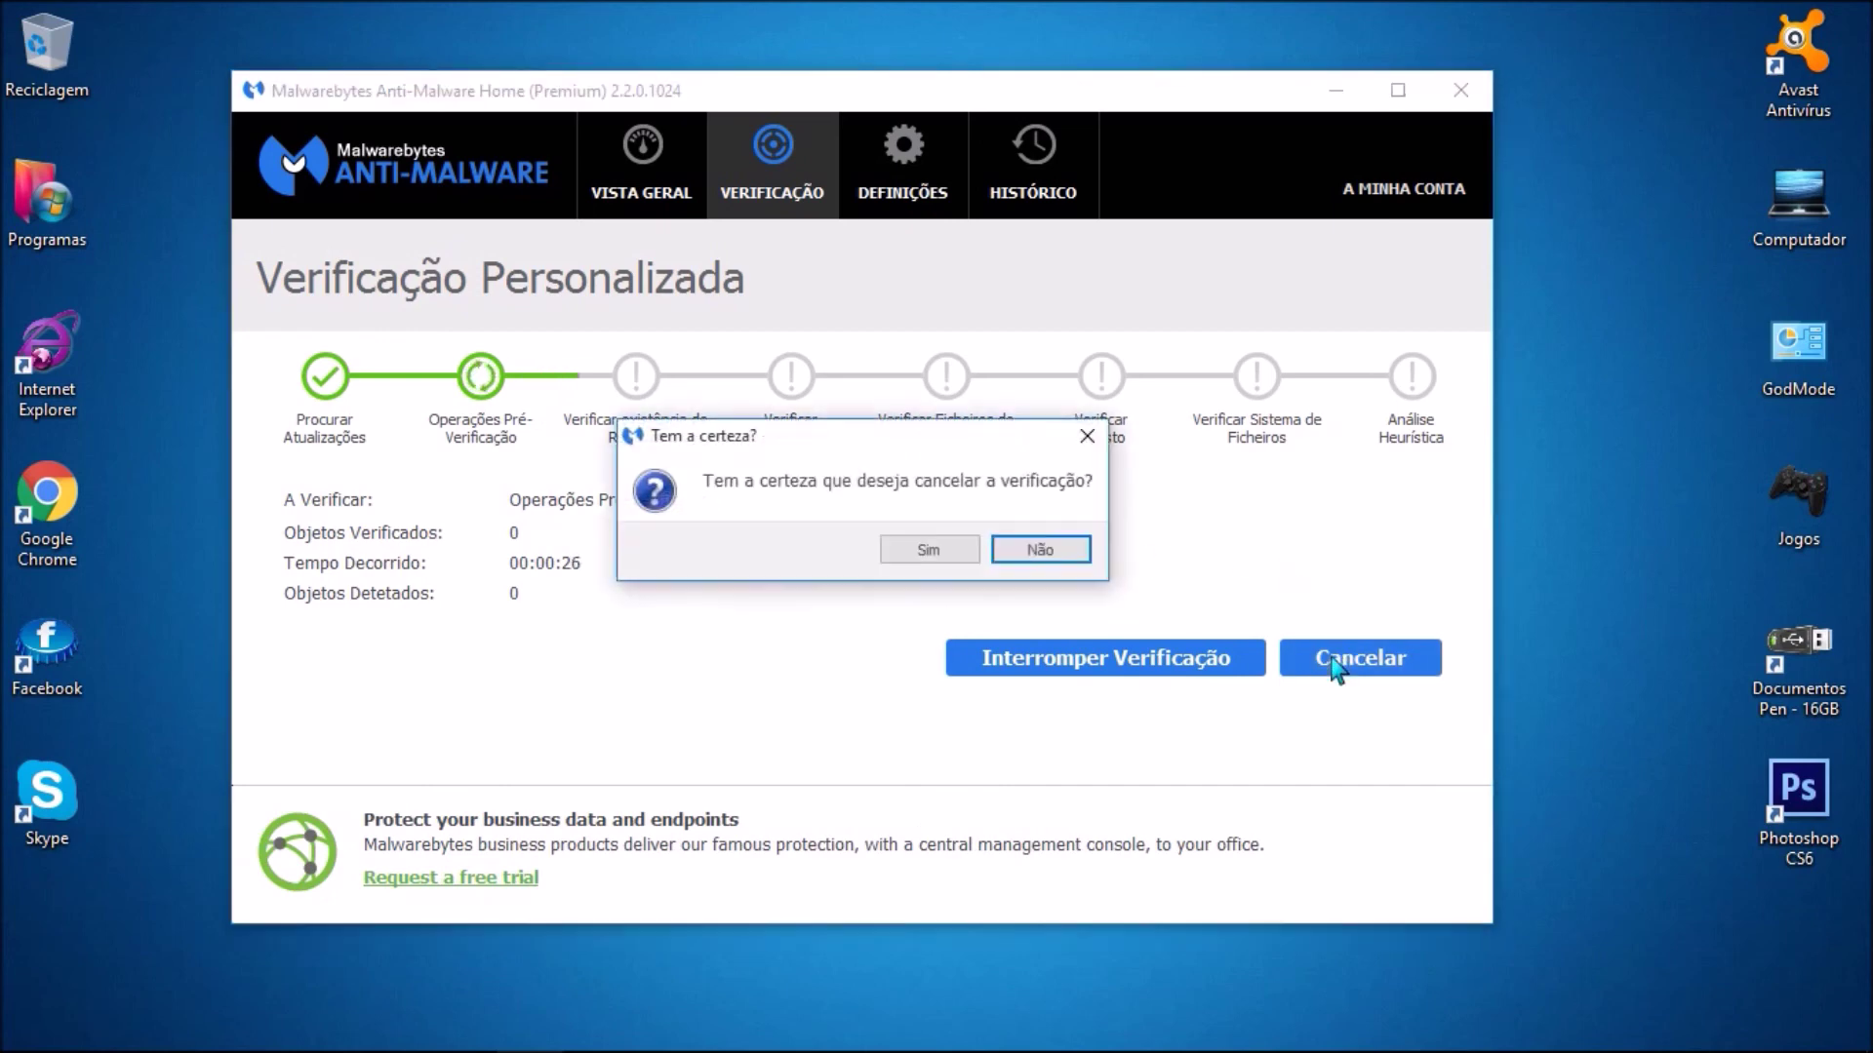
left_click(919, 544)
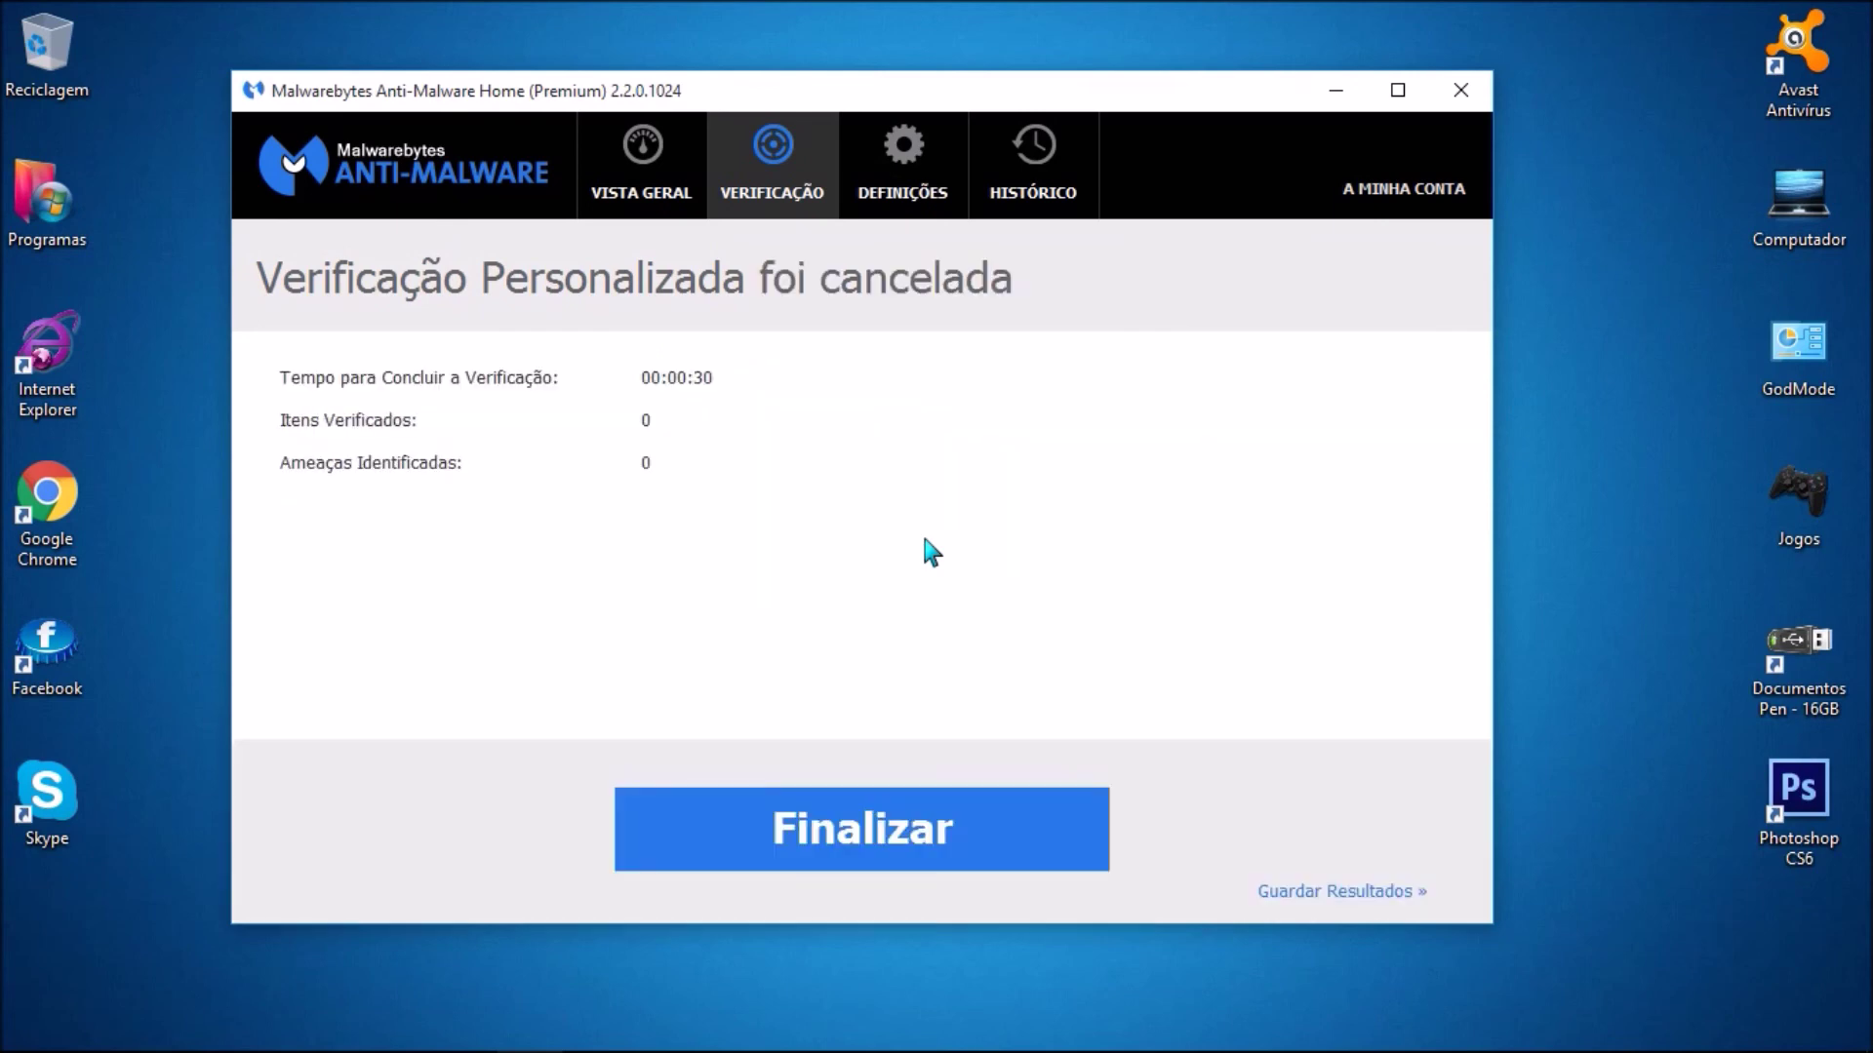
left_click(805, 825)
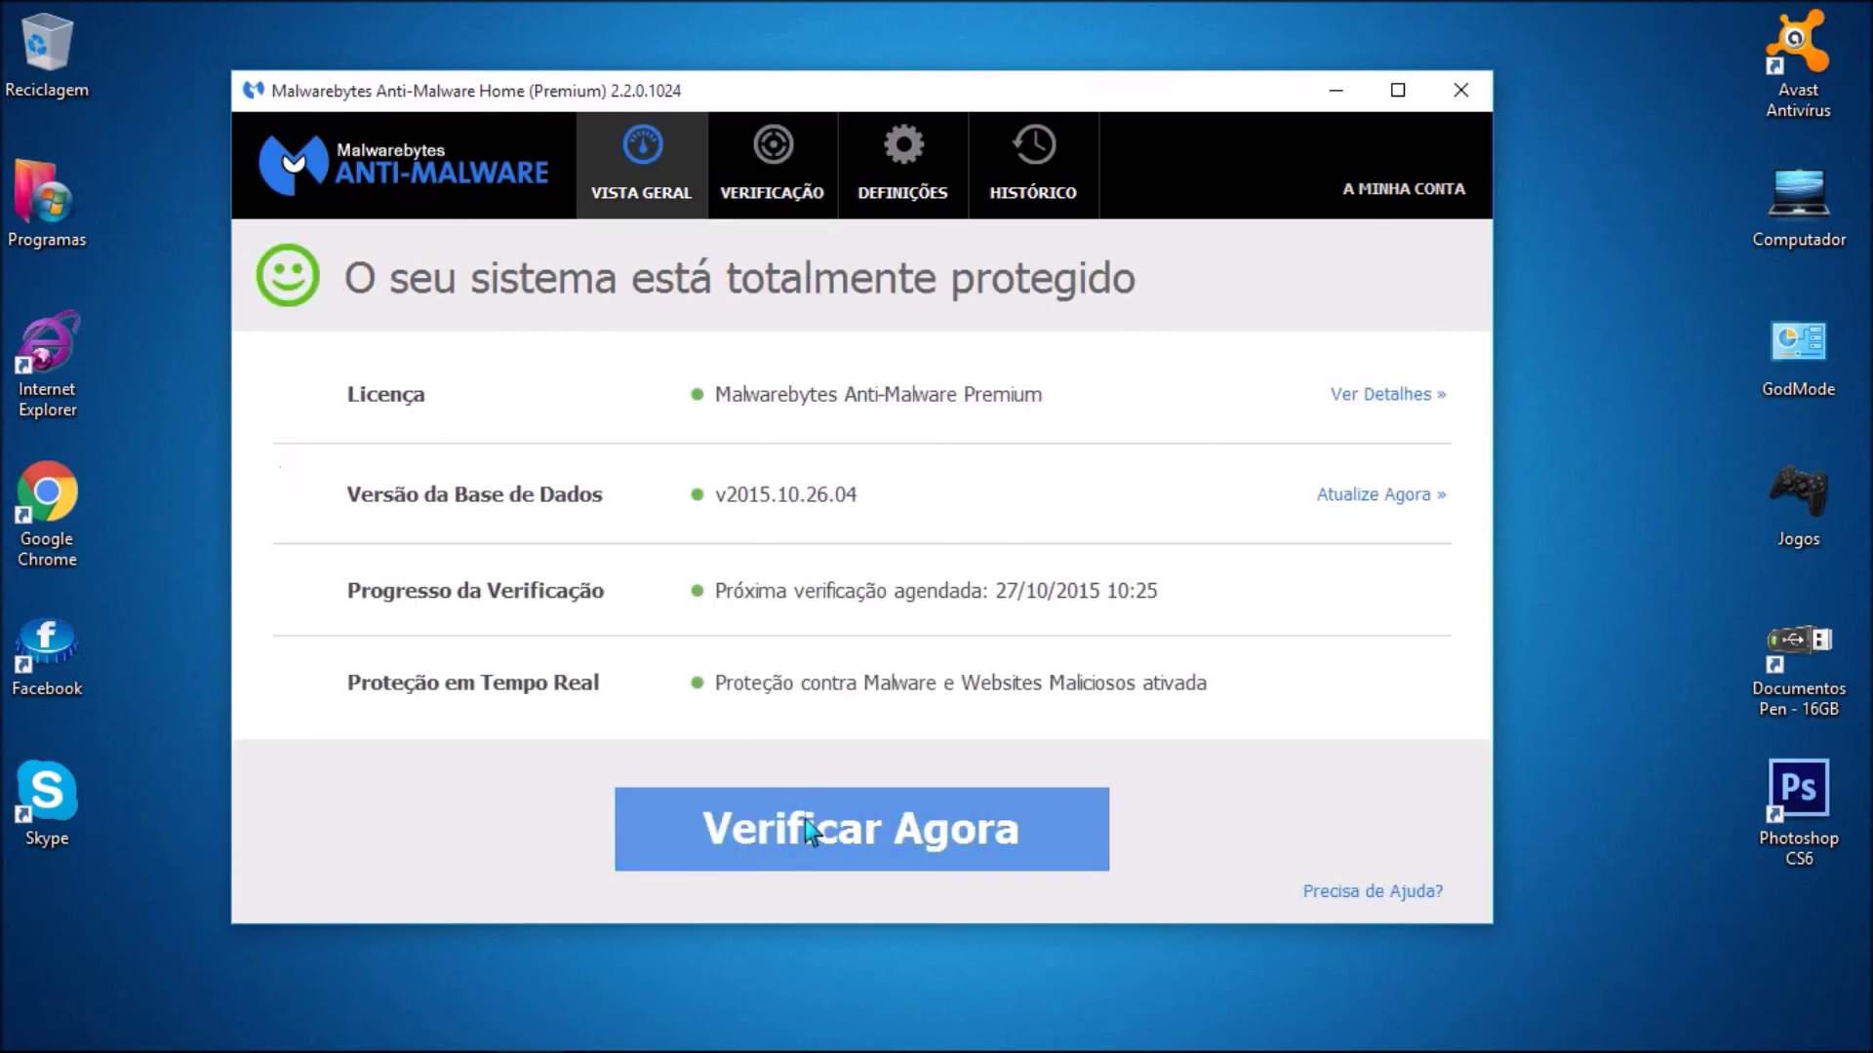
left_click(1462, 92)
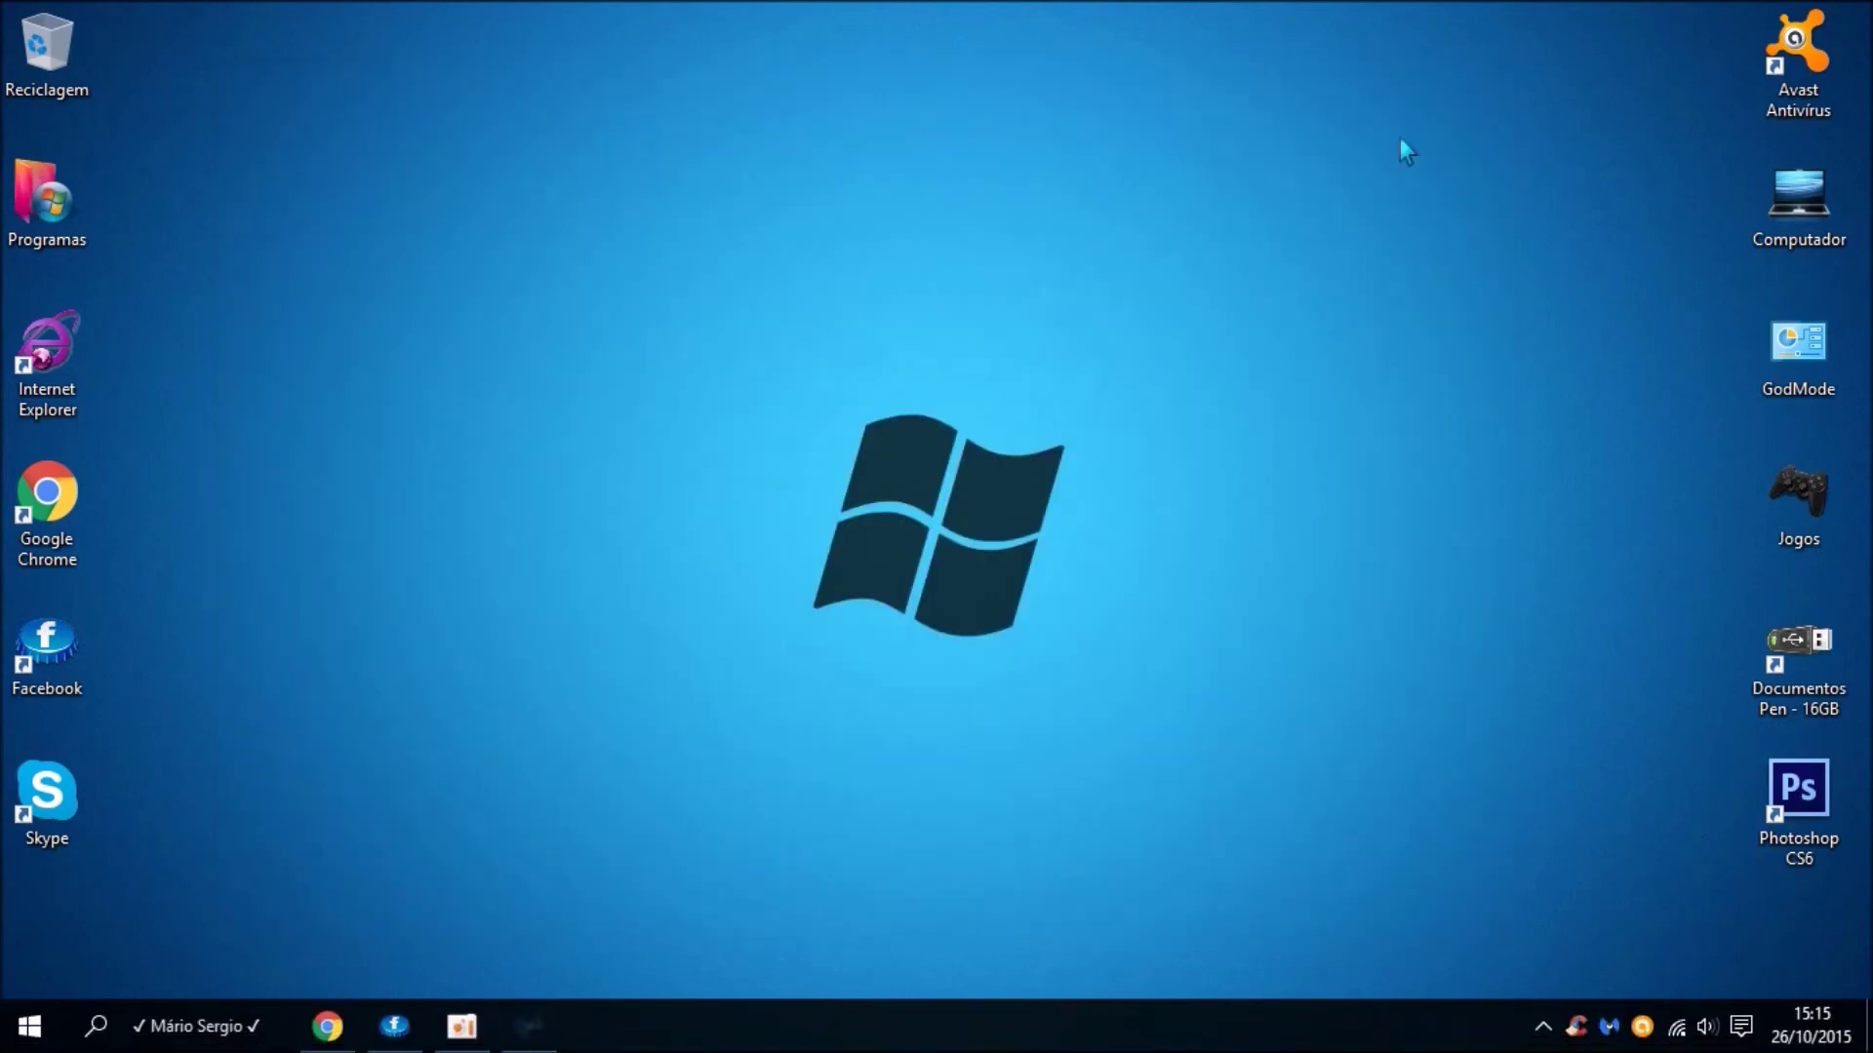